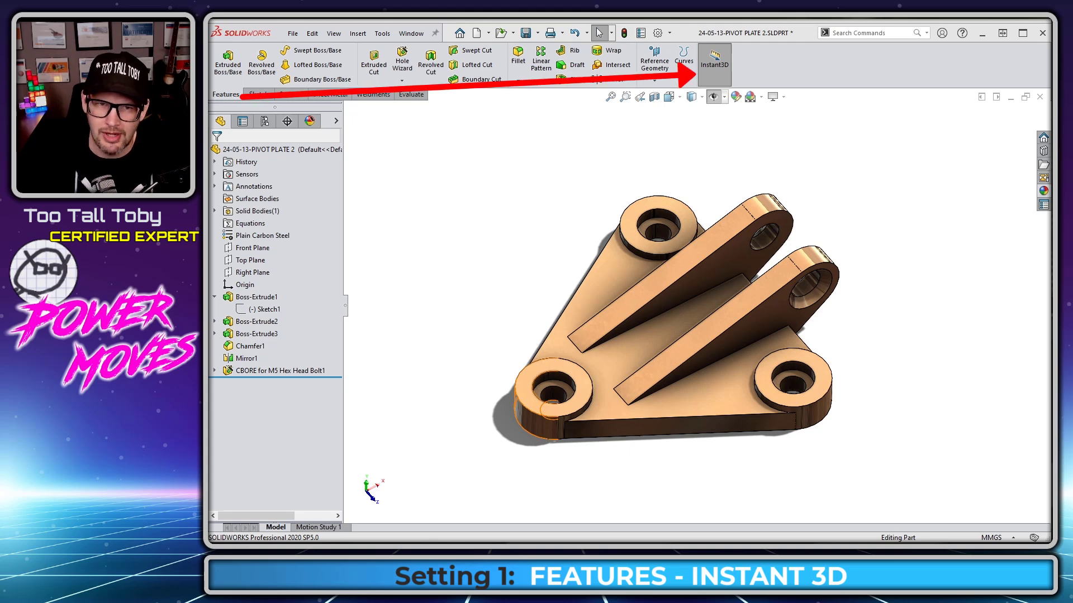
# Turn on Instant 3D and change the pivot plate base's 111 dimension to 130
pyautogui.click(712, 63)
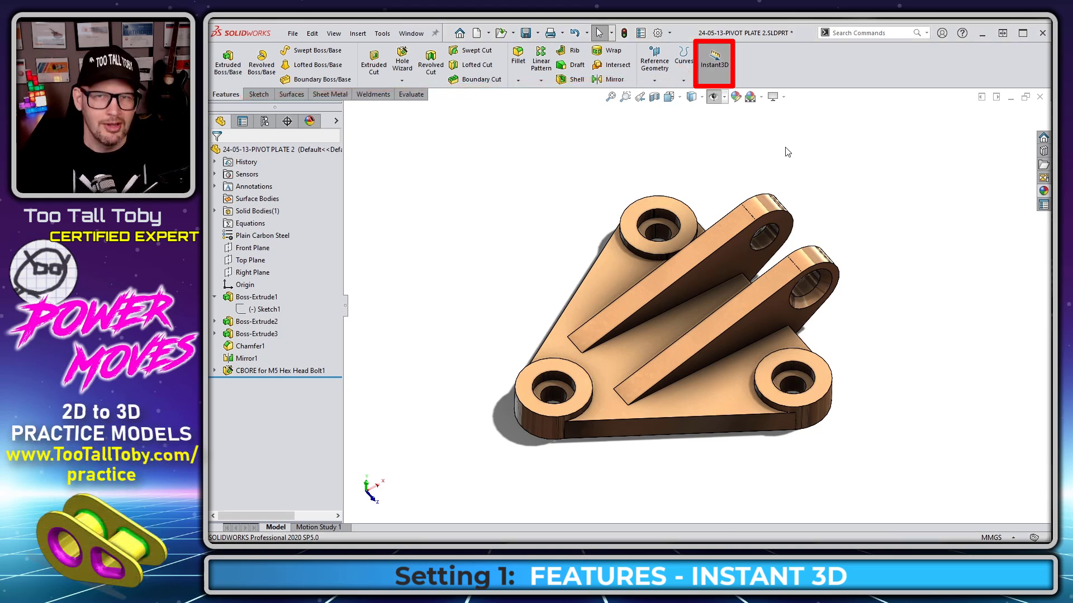
pyautogui.click(618, 357)
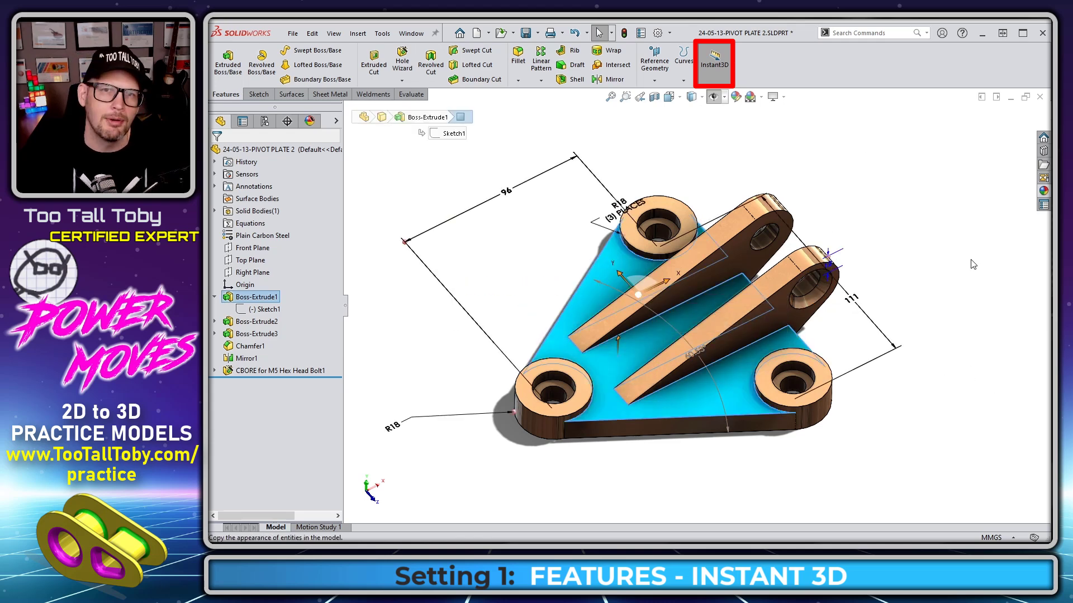
pyautogui.click(850, 300)
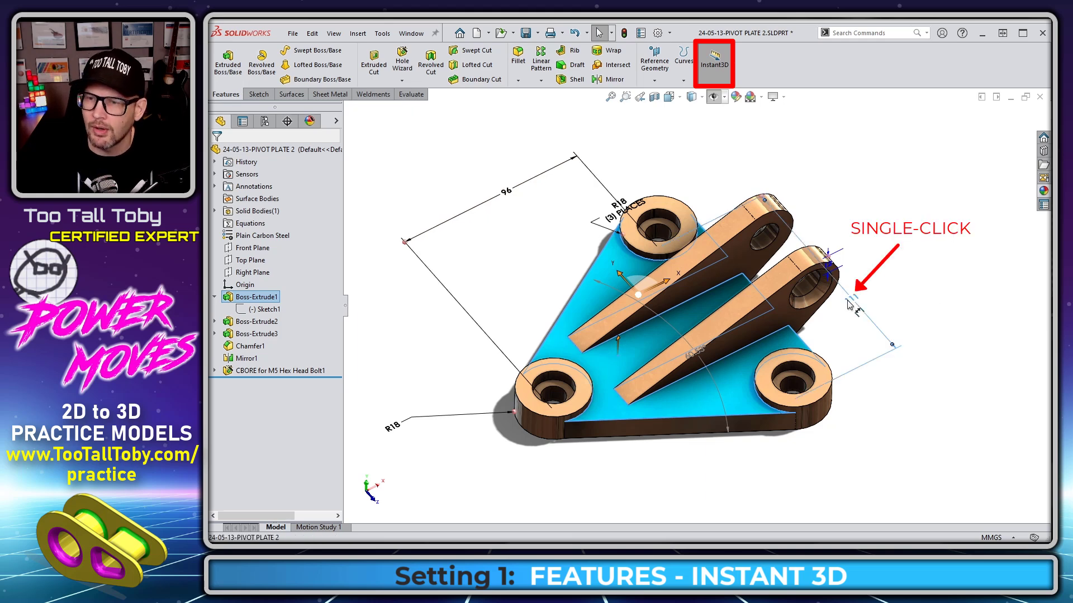
pyautogui.write('1')
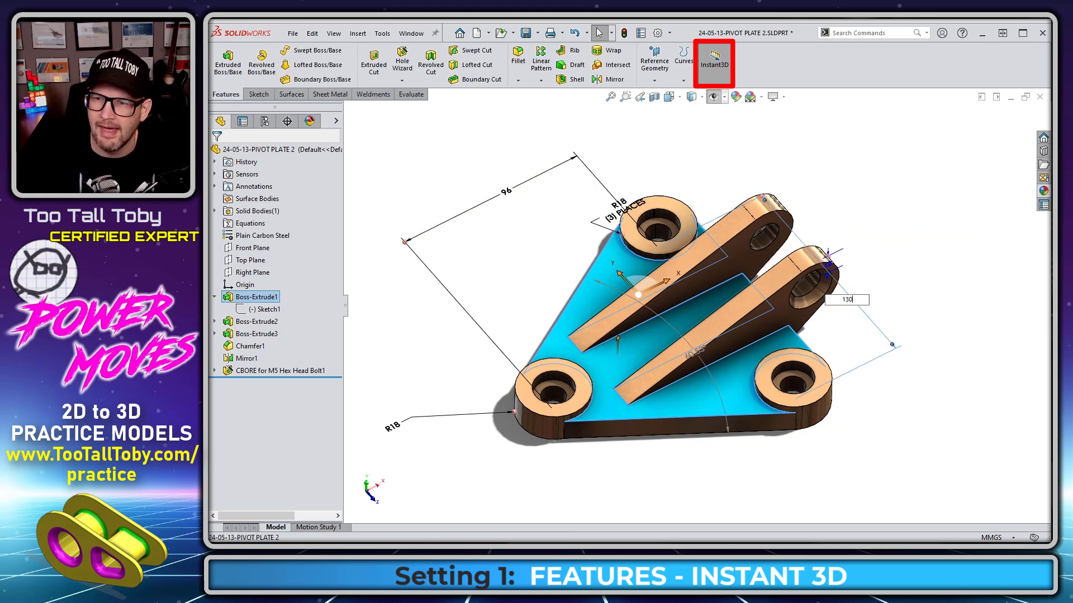
pyautogui.write('30')
pyautogui.press('Return')
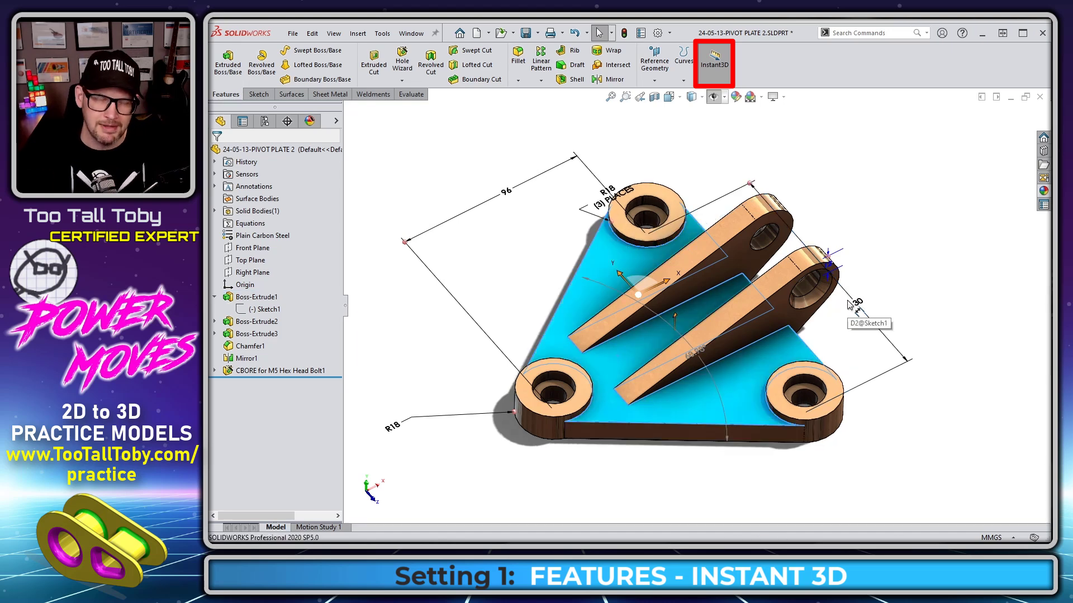
pyautogui.click(434, 175)
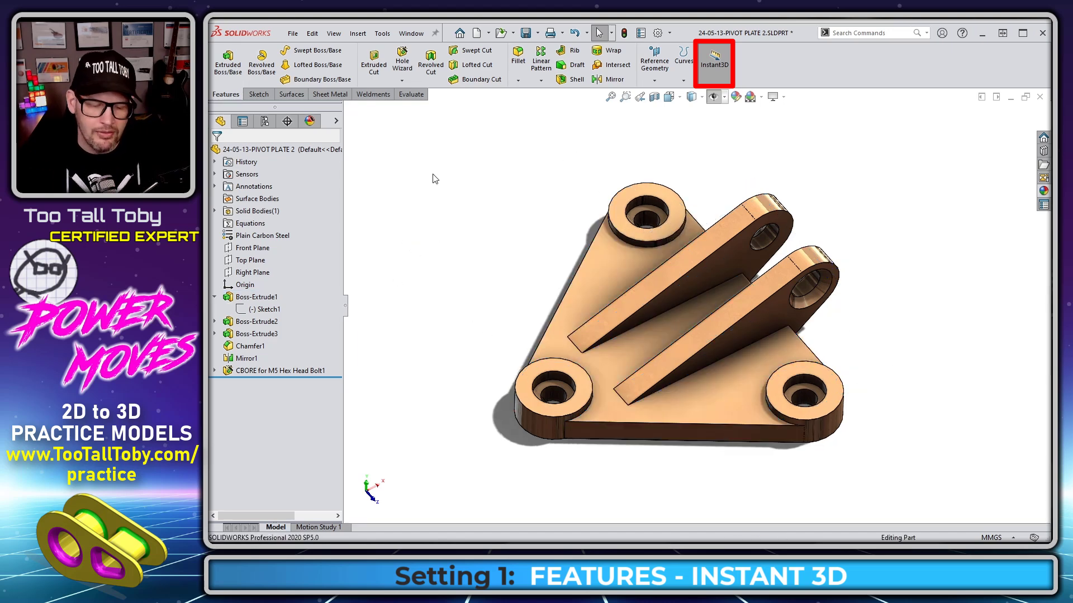
# Switch to the INSTANT 3D part and drag the L-block's 30 leg dimension handle to 36
pyautogui.hotkey('ctrl', 'Tab')
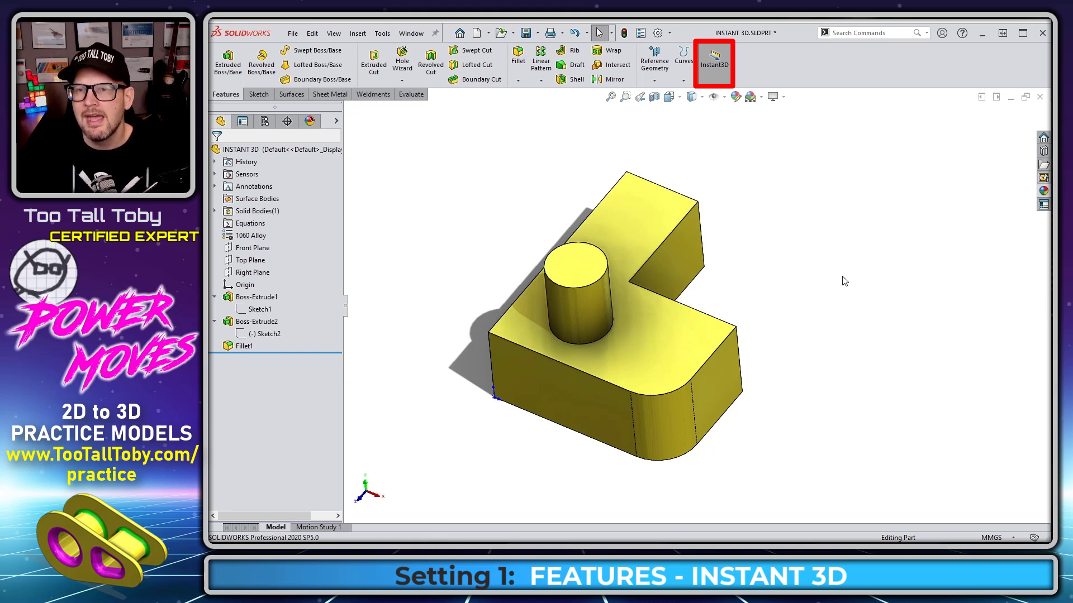
pyautogui.click(625, 233)
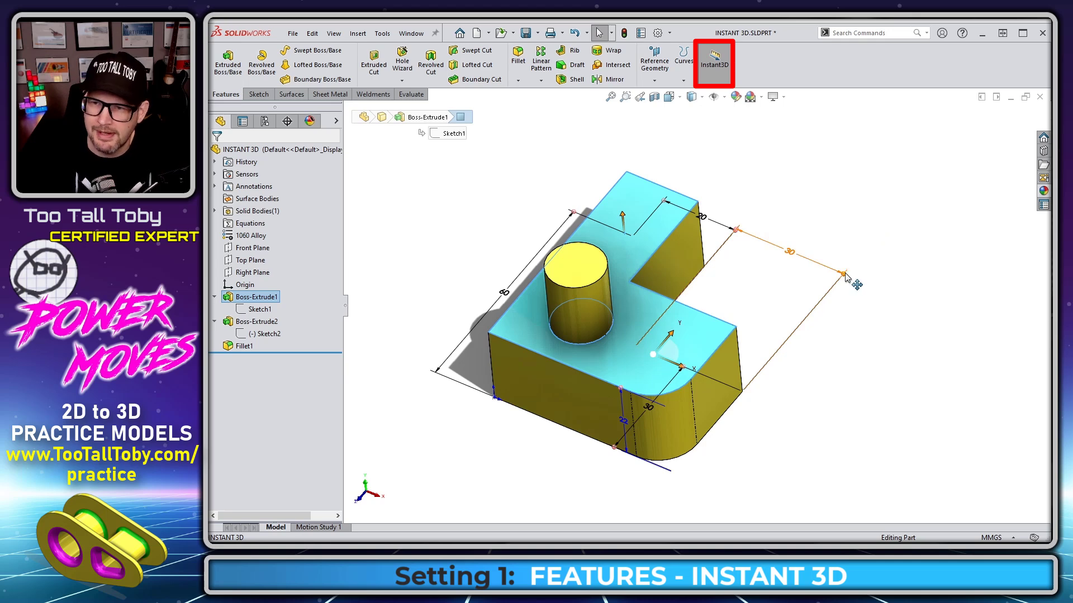
pyautogui.moveTo(845, 274); pyautogui.dragTo(901, 308)
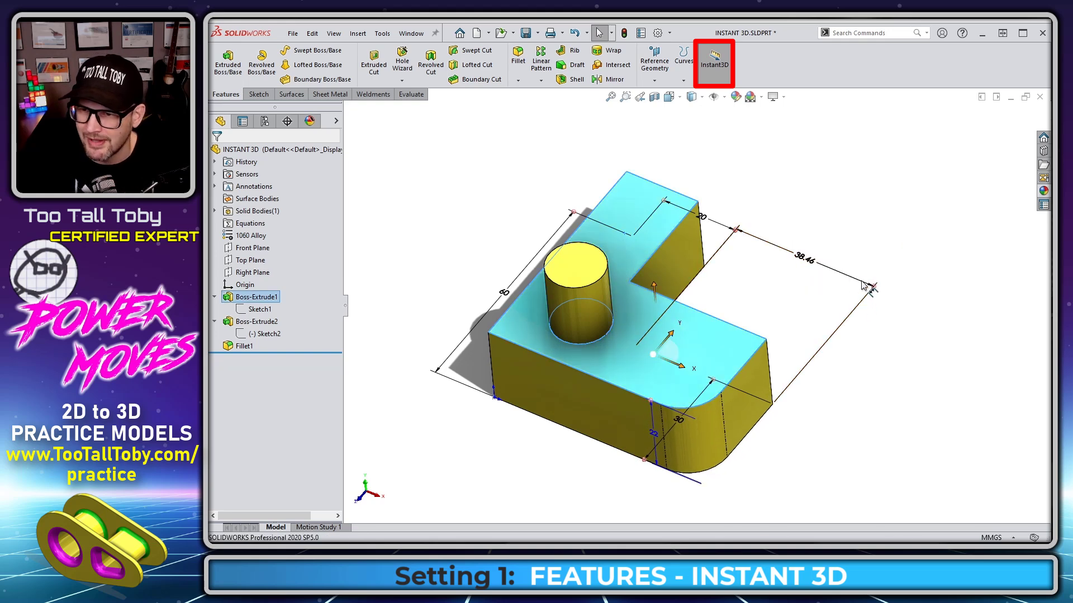
pyautogui.moveTo(874, 287)
pyautogui.mouseDown()
pyautogui.moveTo(832, 258)
pyautogui.moveTo(873, 272)
pyautogui.mouseUp()
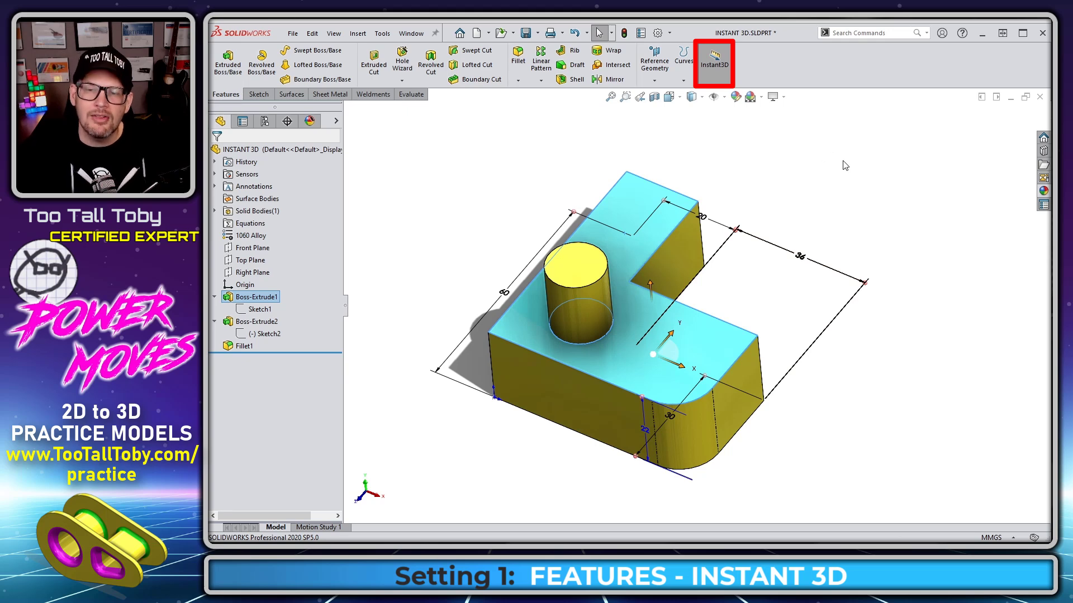
# Edit and exit the cylinder's Sketch2, then drag the cylinder across the block's top face
pyautogui.click(263, 334)
pyautogui.click(270, 283)
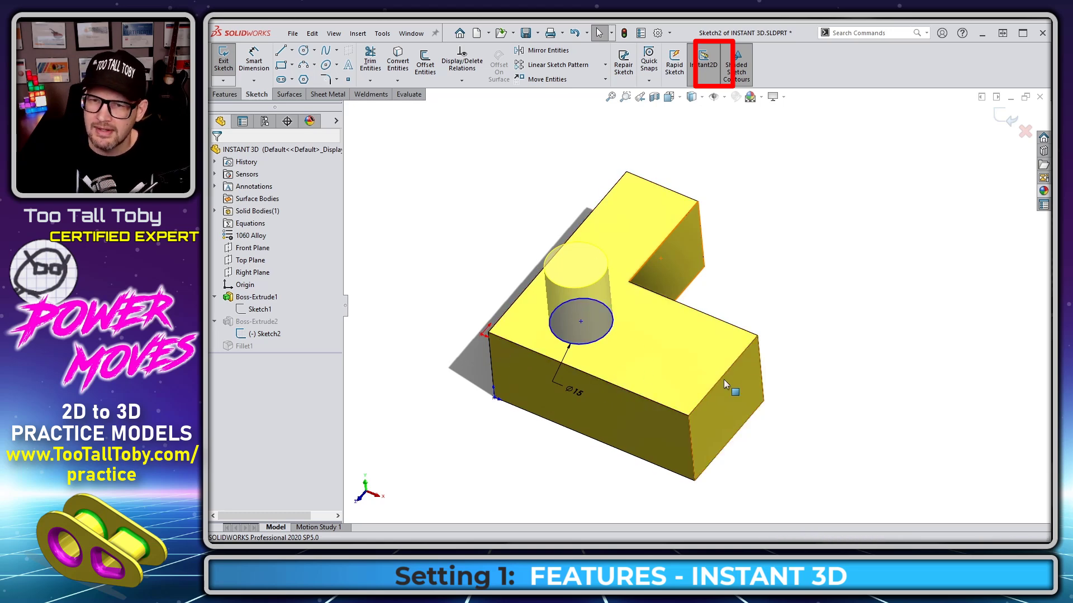
pyautogui.click(1009, 117)
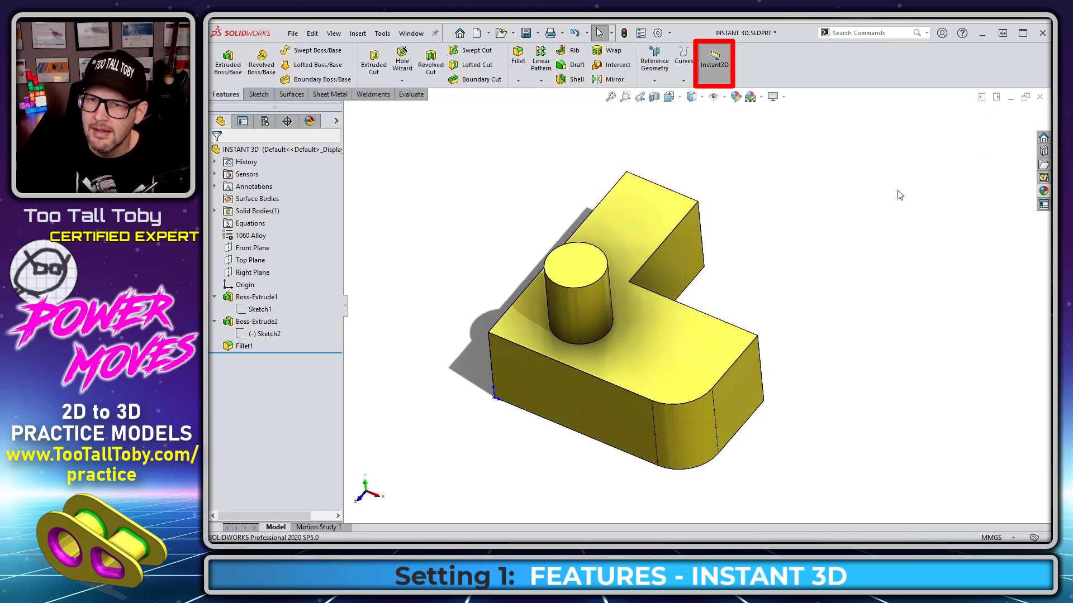
pyautogui.click(608, 309)
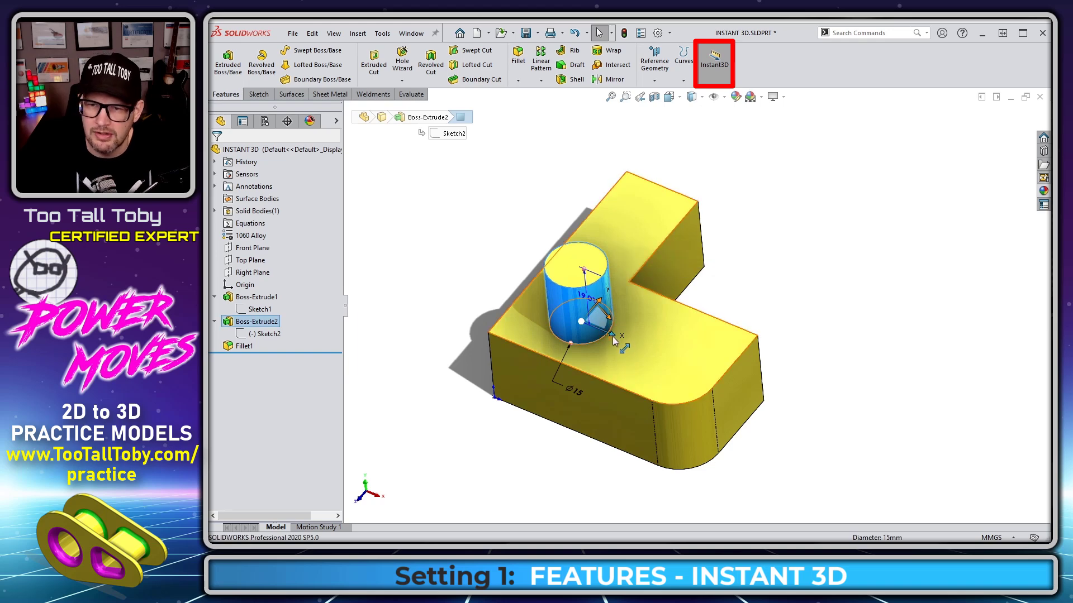
pyautogui.moveTo(609, 332)
pyautogui.mouseDown()
pyautogui.moveTo(651, 346)
pyautogui.moveTo(585, 333)
pyautogui.moveTo(637, 180)
pyautogui.moveTo(599, 294)
pyautogui.moveTo(610, 336)
pyautogui.mouseUp()
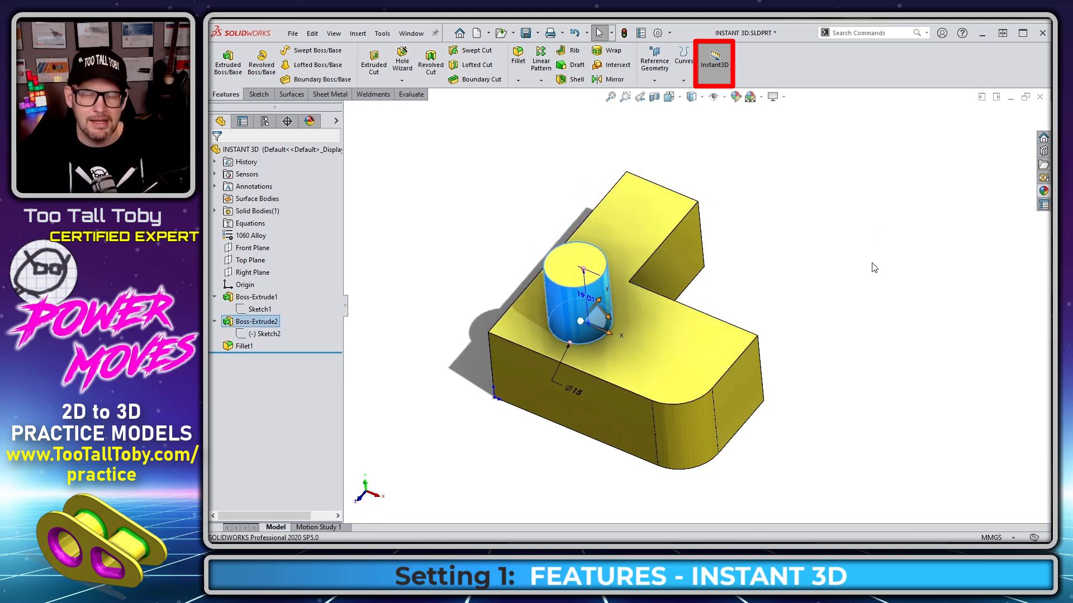
pyautogui.click(827, 263)
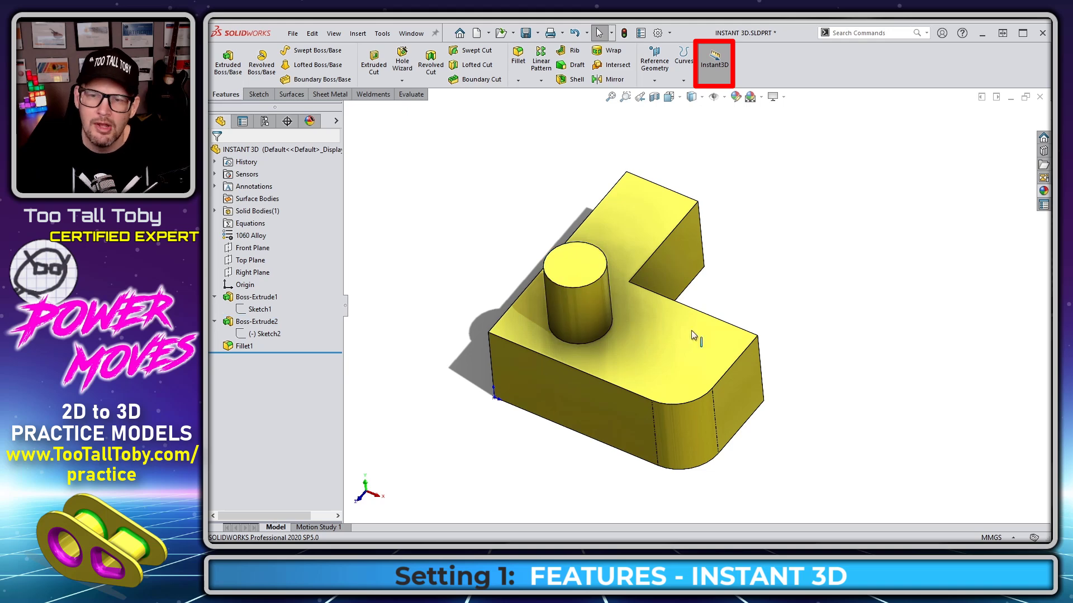
# Drag Instant 3D handles to raise the L-block's height and make the cylinder taller
pyautogui.click(642, 345)
pyautogui.moveTo(639, 331); pyautogui.dragTo(639, 332)
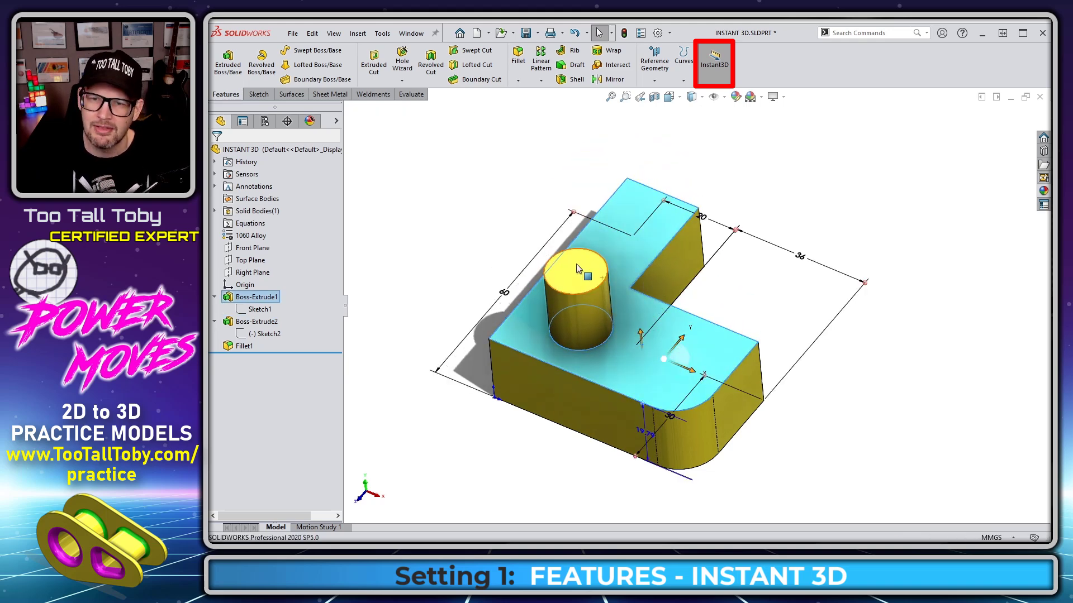
pyautogui.click(576, 258)
pyautogui.moveTo(576, 252)
pyautogui.mouseDown()
pyautogui.moveTo(578, 202)
pyautogui.moveTo(579, 246)
pyautogui.mouseUp()
pyautogui.click(811, 253)
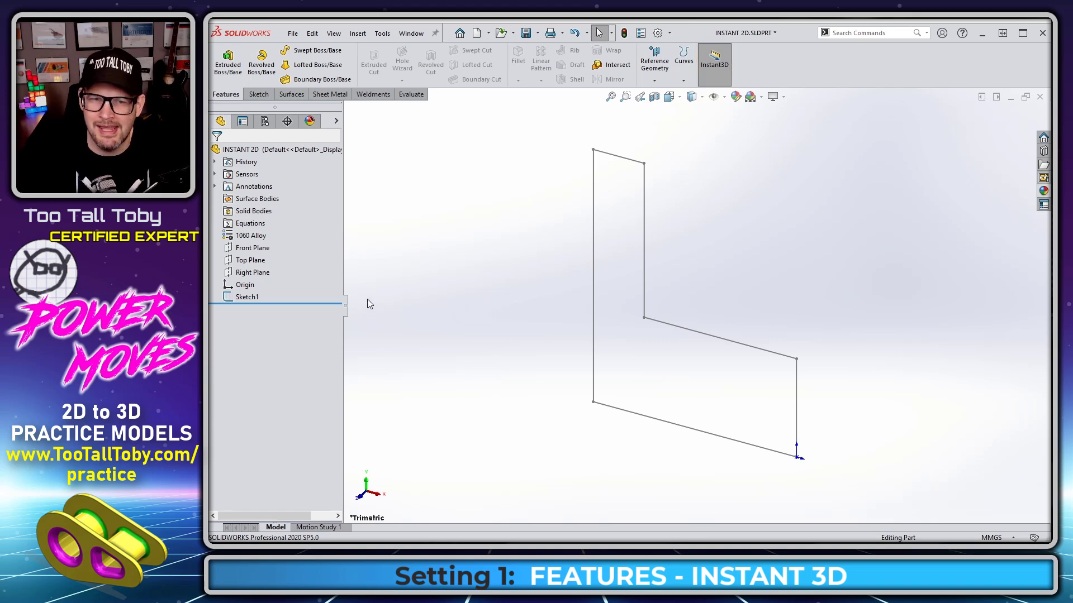
# Edit Sketch1 in the Front view, turn on Instant 3D, then reopen and exit the sketch
pyautogui.click(246, 297)
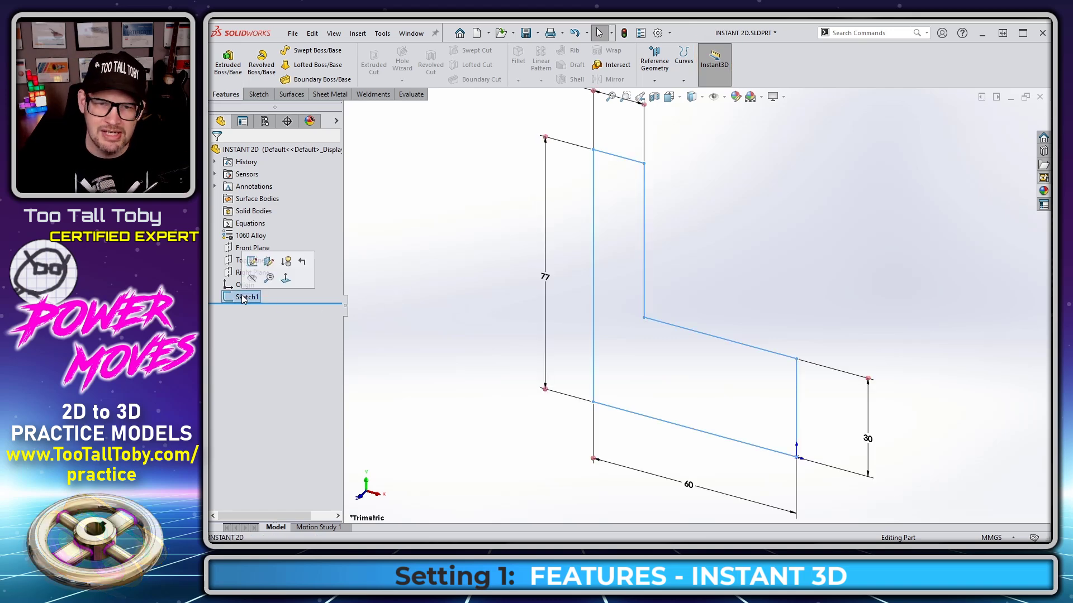
pyautogui.click(257, 267)
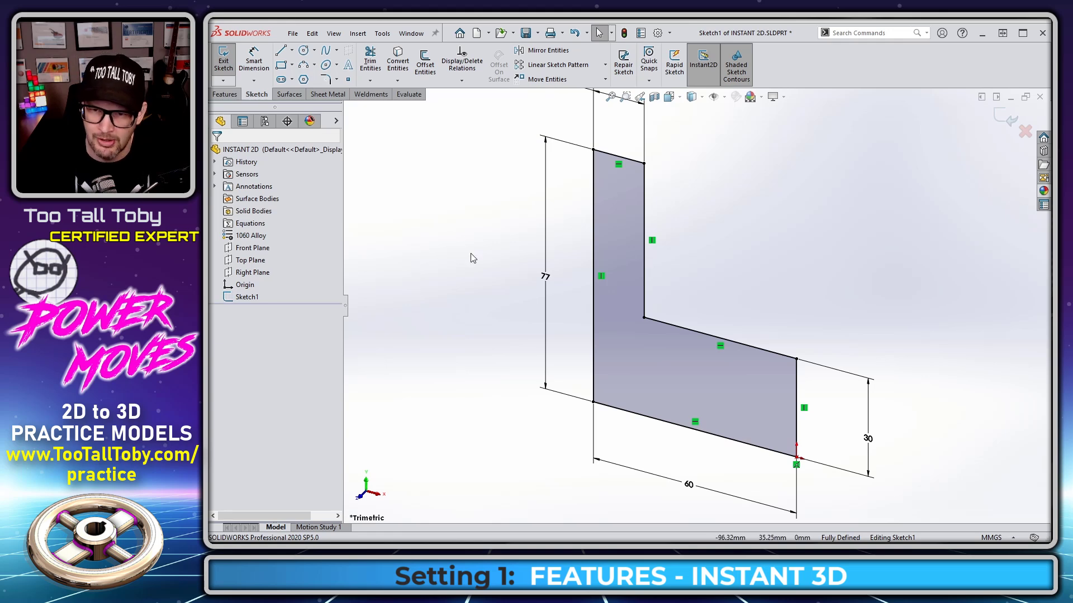
pyautogui.hotkey('ctrl', '8')
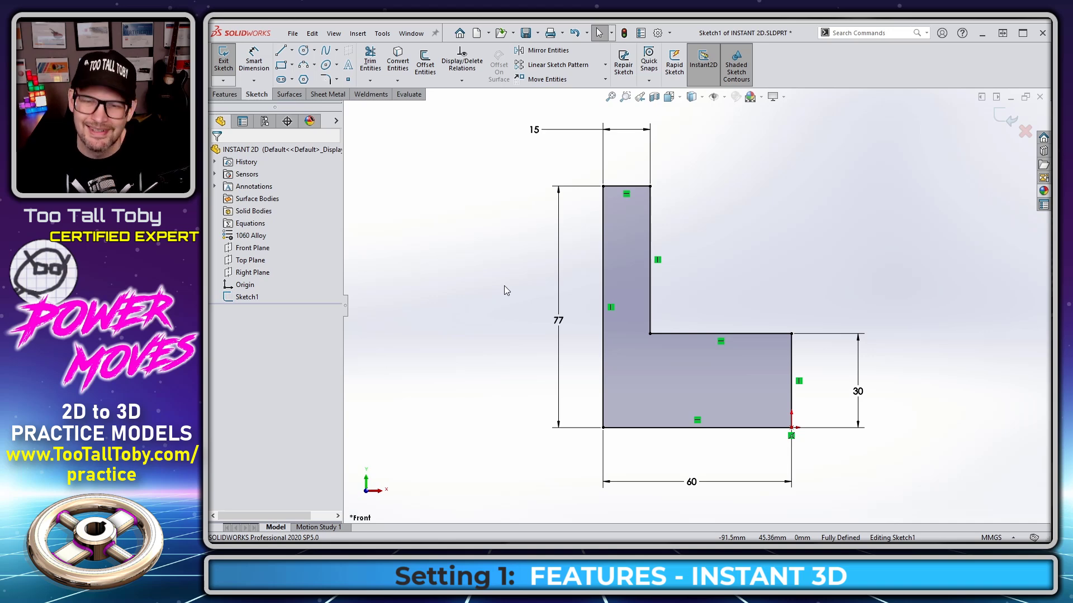
pyautogui.click(223, 95)
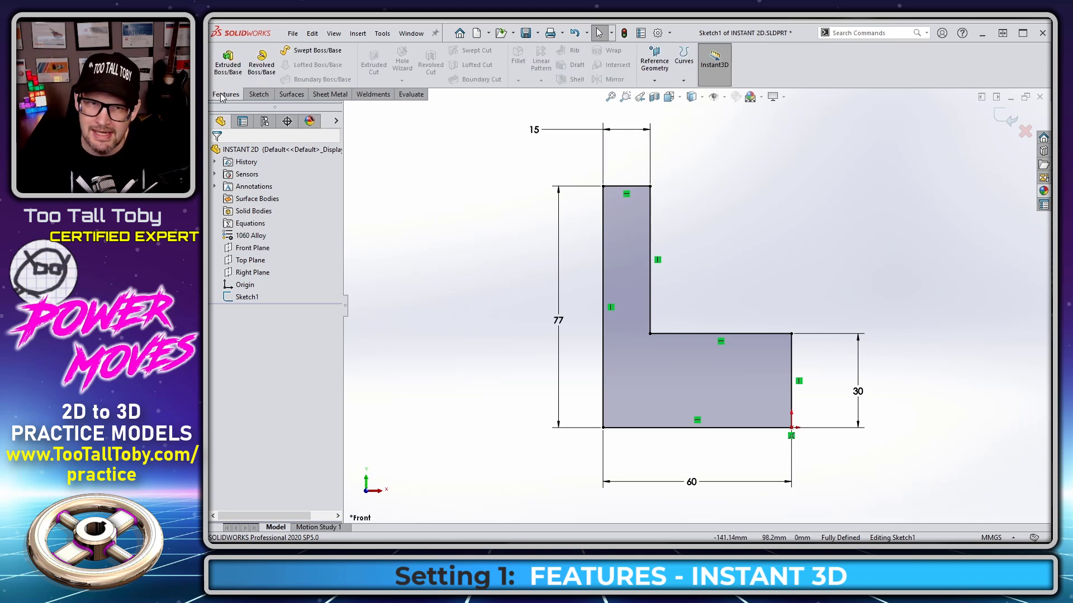
pyautogui.click(708, 78)
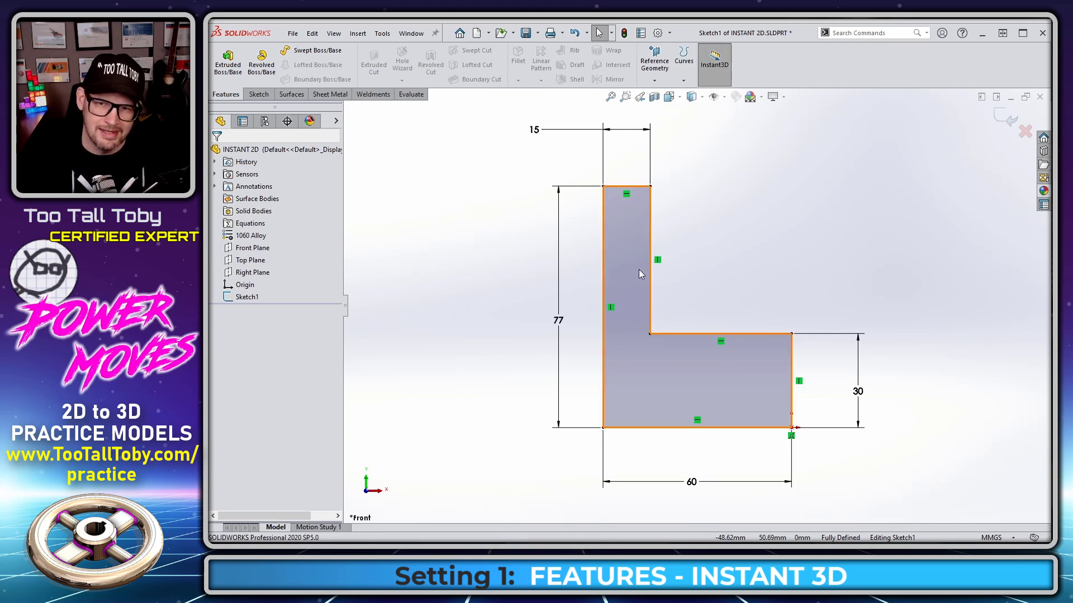
pyautogui.doubleClick(533, 305)
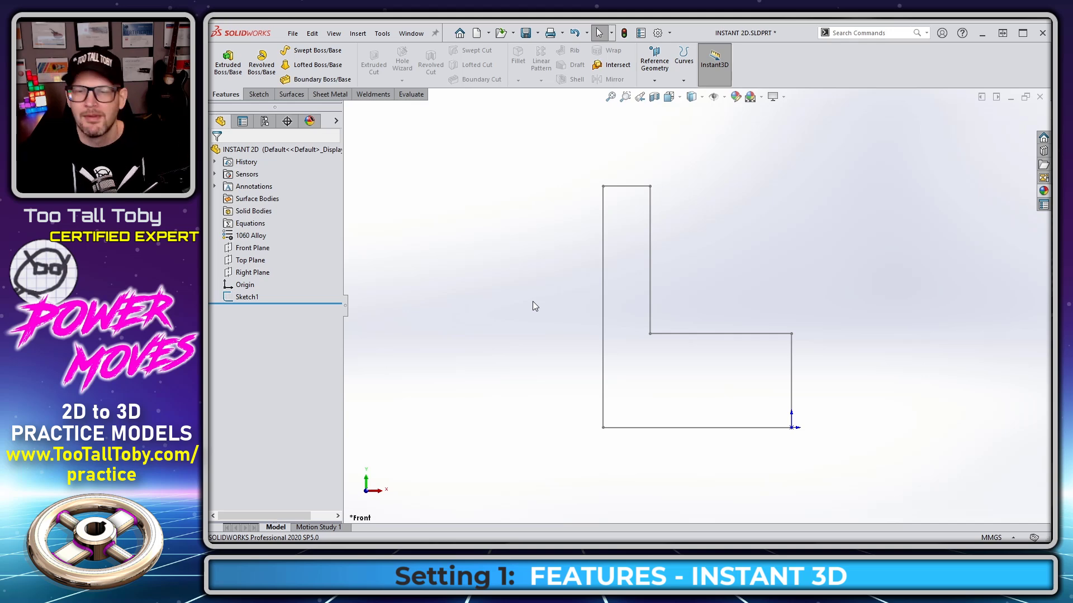
pyautogui.doubleClick(605, 316)
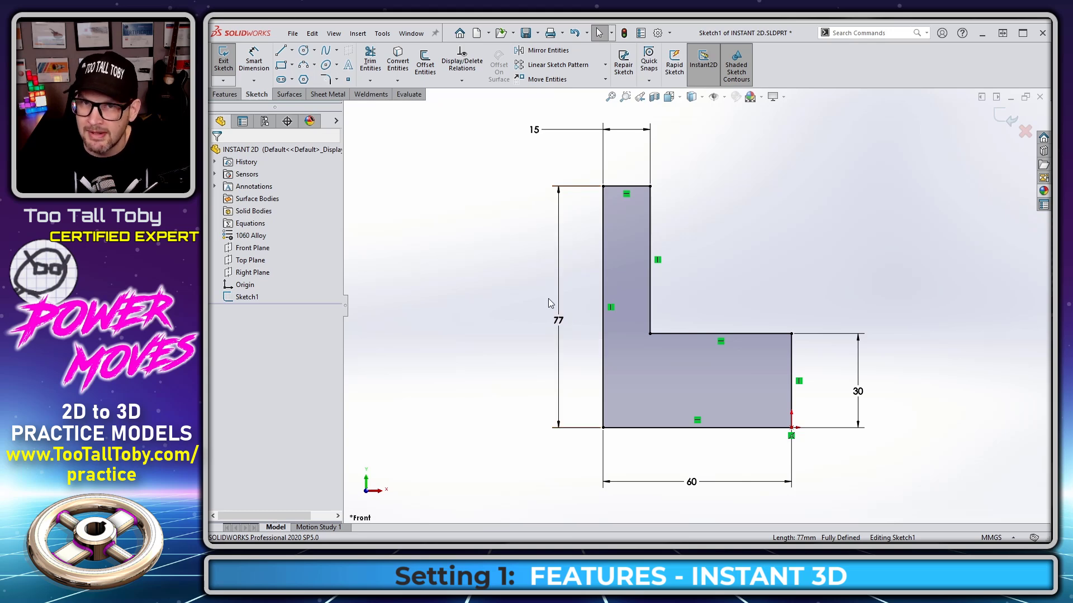
pyautogui.hotkey('ctrl', 'b')
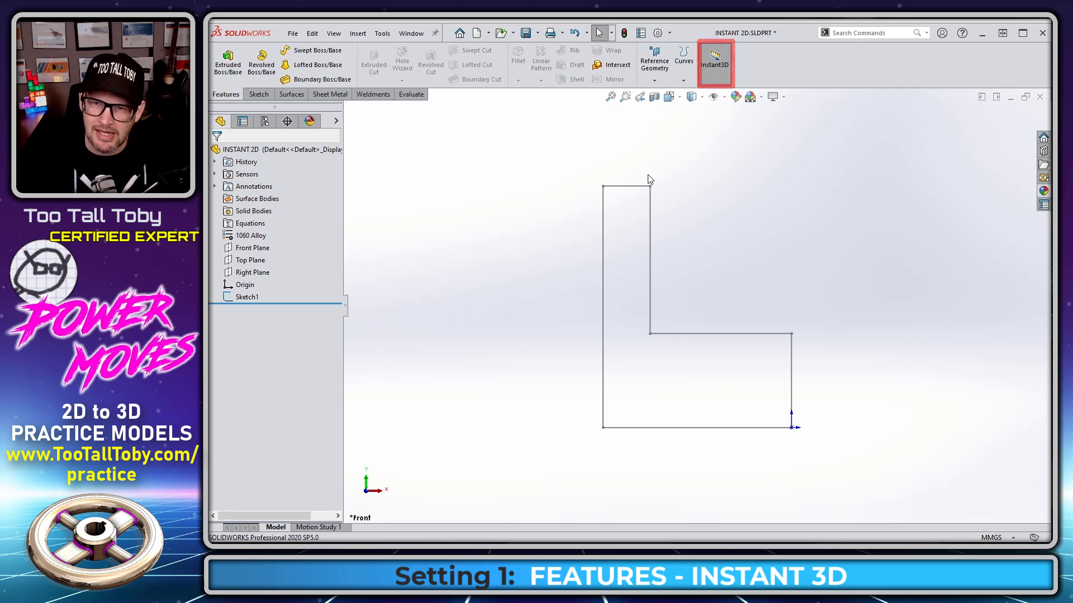
# Open and close the L-shaped sketch, then switch to INSTANT 3D and edit and exit its Sketch1
pyautogui.doubleClick(603, 284)
pyautogui.click(1013, 119)
pyautogui.hotkey('ctrl', 'Tab')
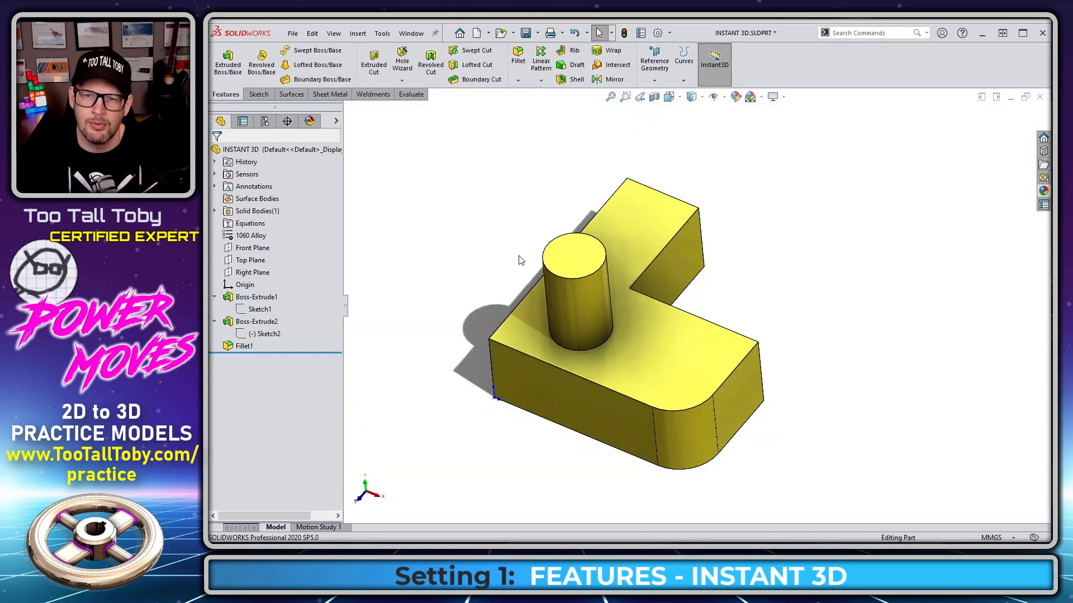
pyautogui.doubleClick(259, 310)
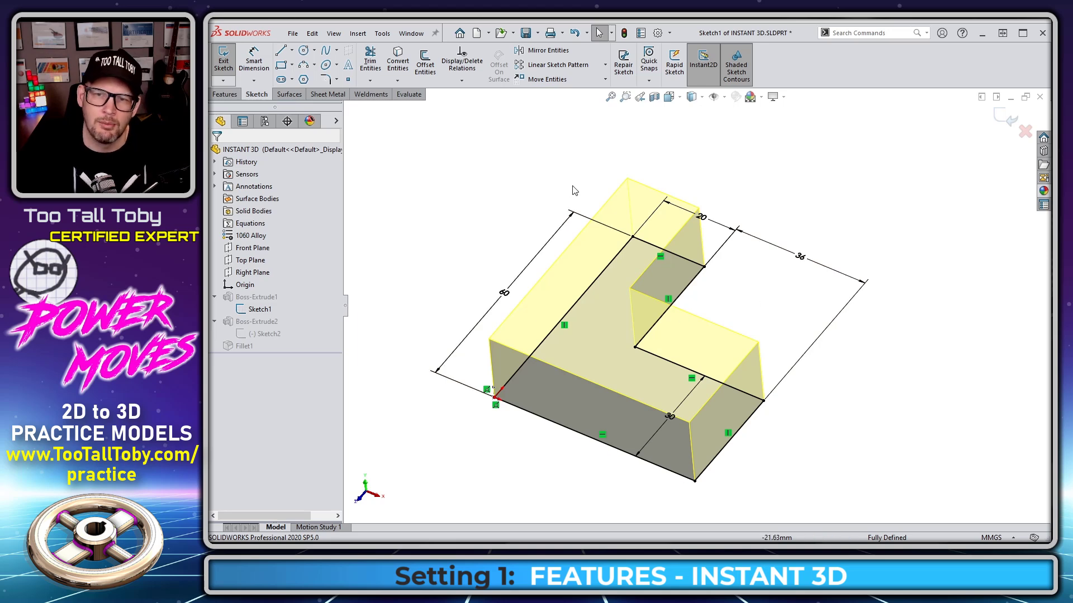
pyautogui.hotkey('ctrl', 'b')
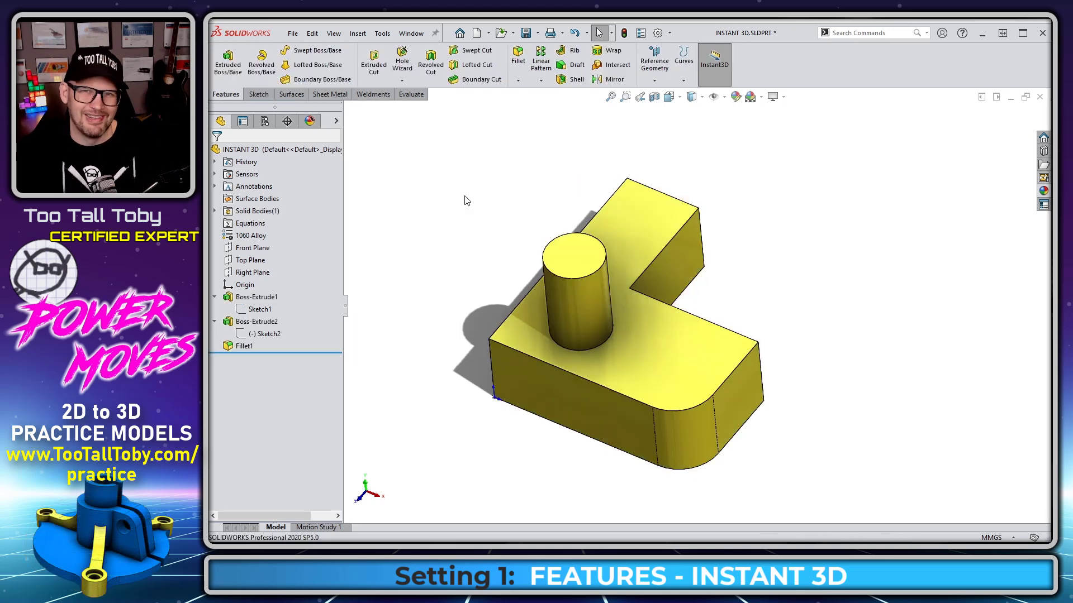
# Turn on Instant 3D and change the L-block's 60 long-side dimension to 65
pyautogui.click(715, 67)
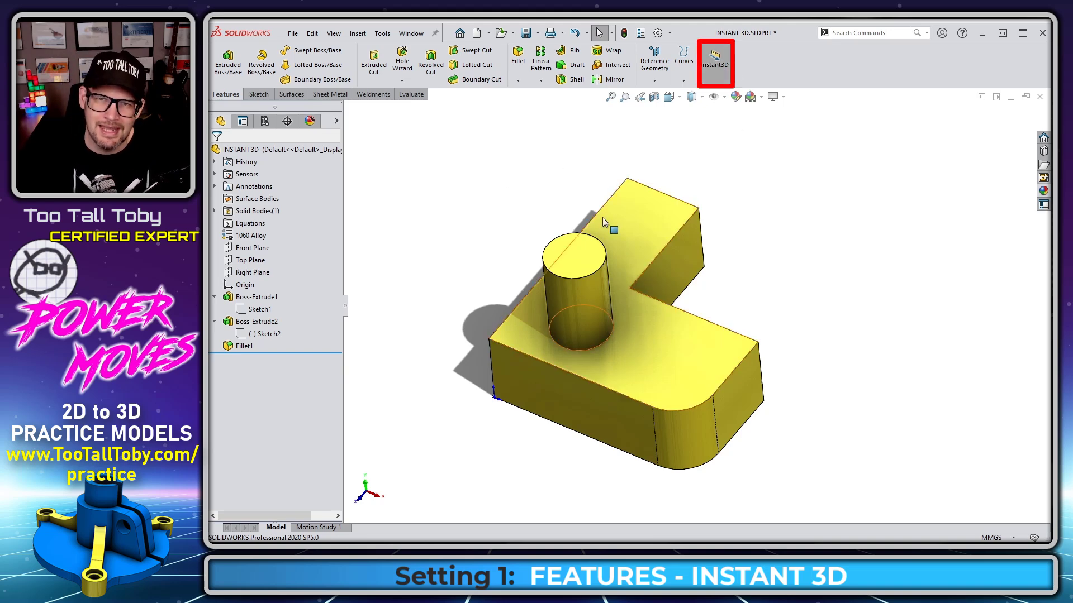
pyautogui.click(633, 235)
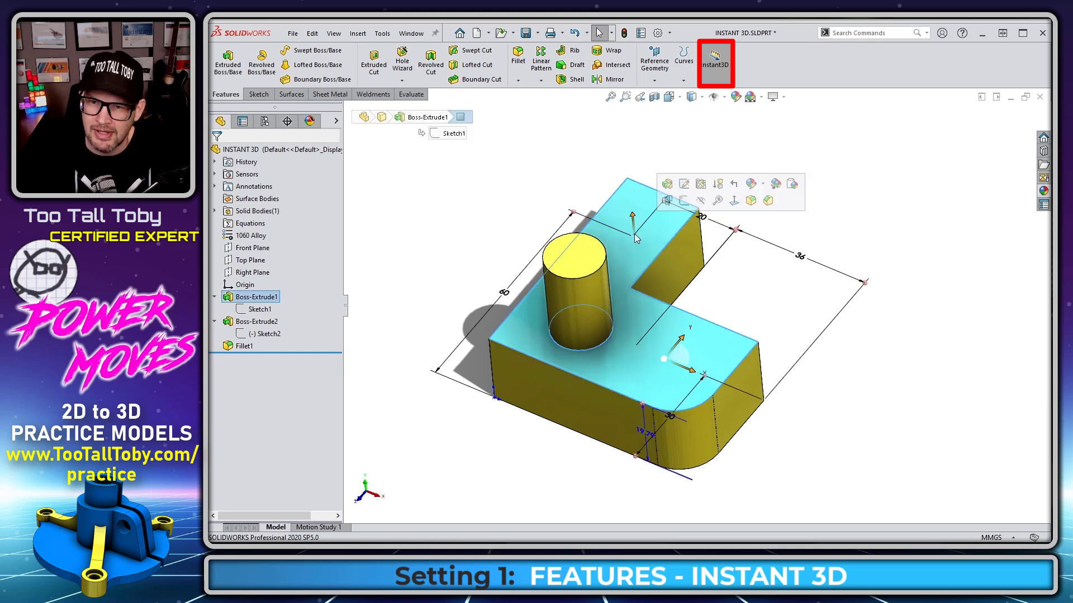
pyautogui.click(503, 295)
pyautogui.click(503, 295)
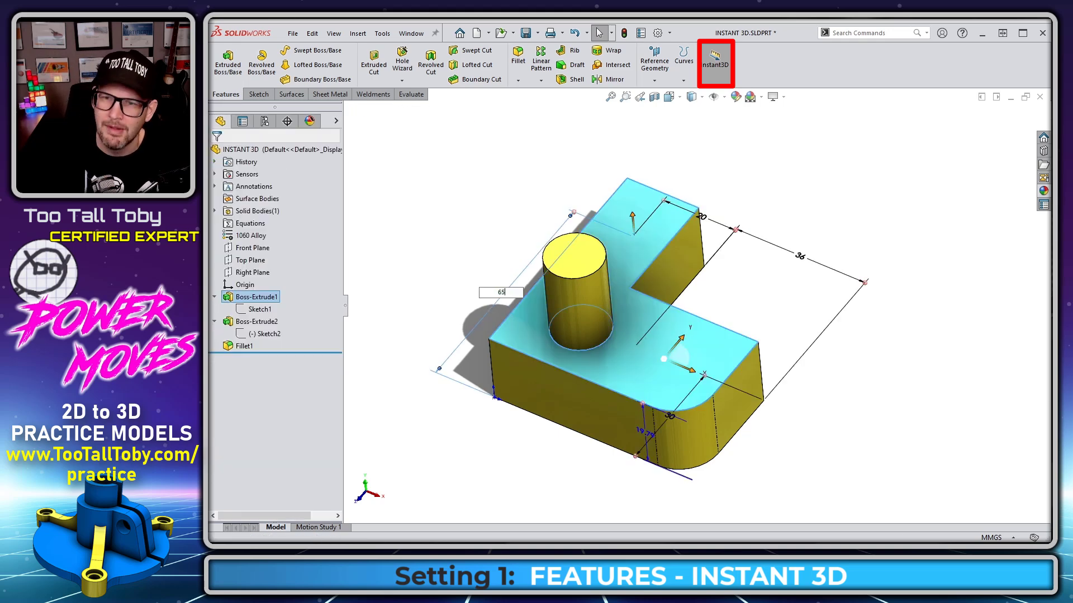
pyautogui.press('Return')
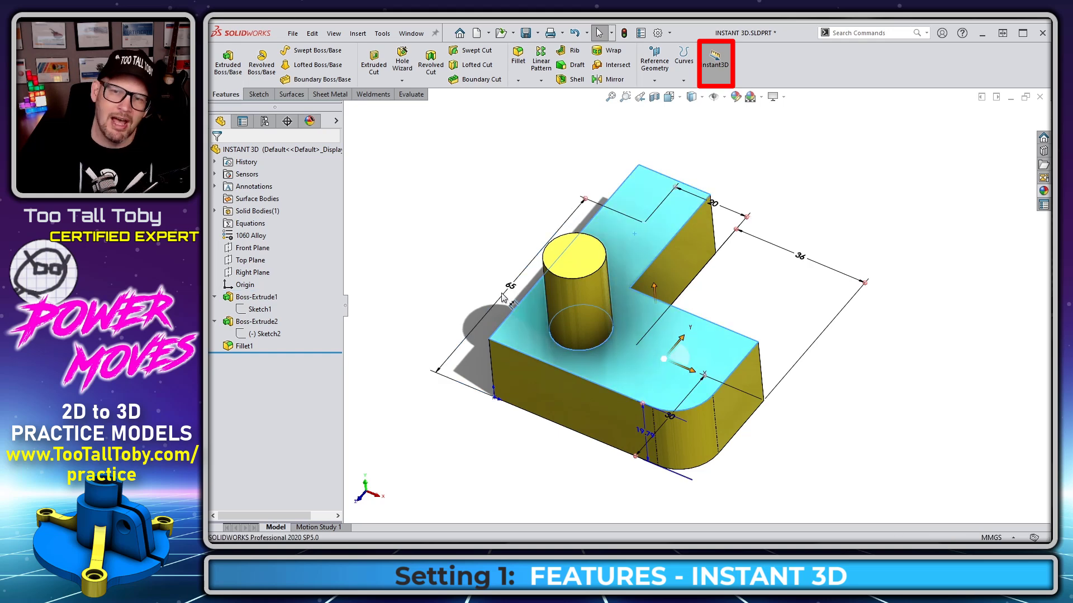
# In the SOAP BOTTLE part, drag Plane1 higher up the bottle, then turn Instant 3D off
pyautogui.click(792, 191)
pyautogui.click(678, 305)
pyautogui.click(858, 183)
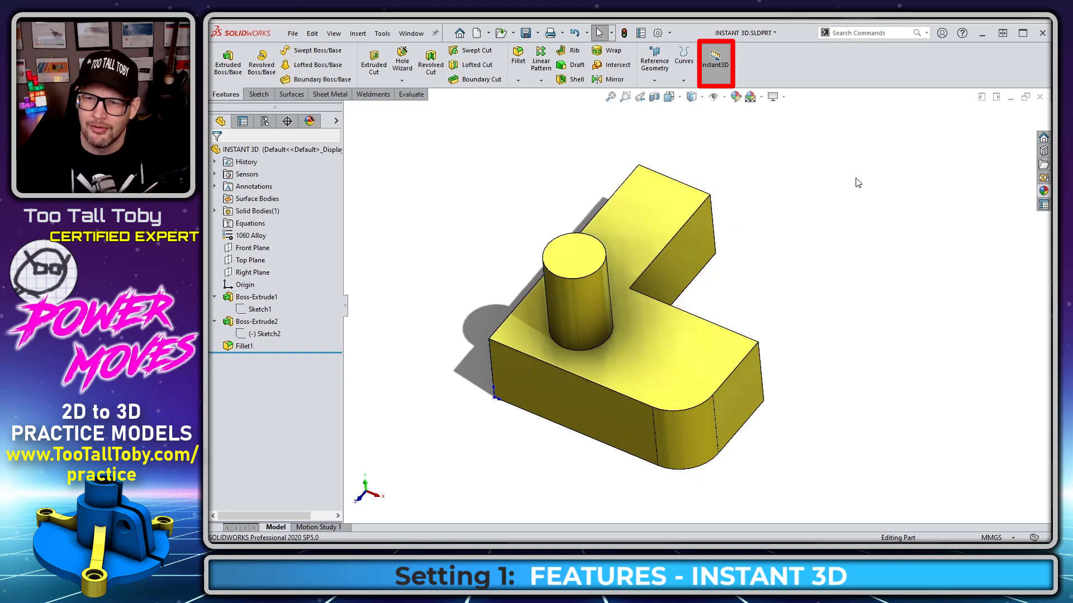
pyautogui.hotkey('ctrl', 'Tab')
pyautogui.hotkey('ctrl', 'Tab')
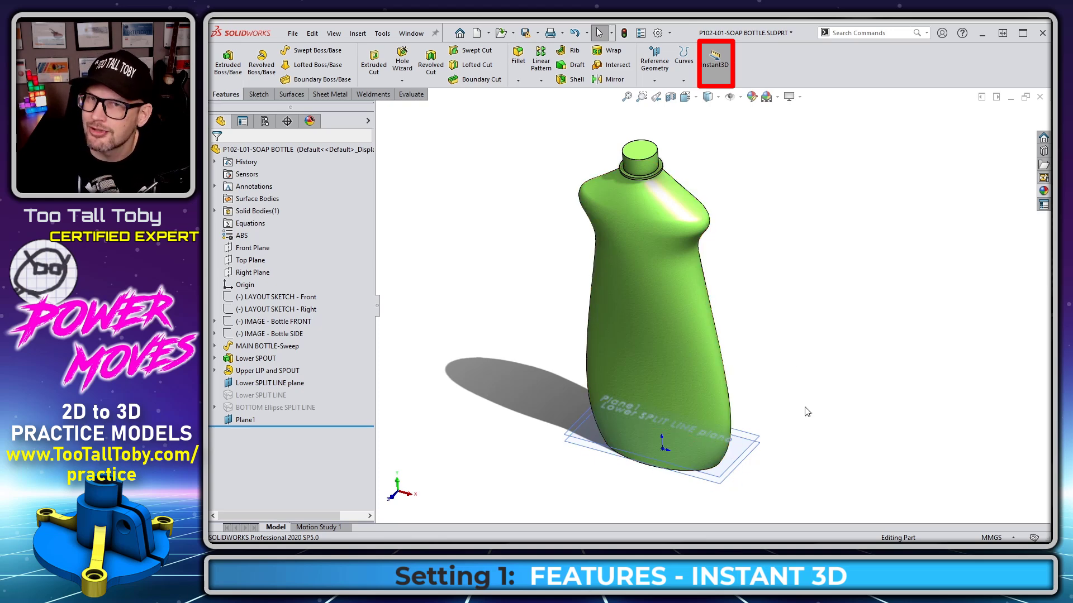
pyautogui.click(751, 440)
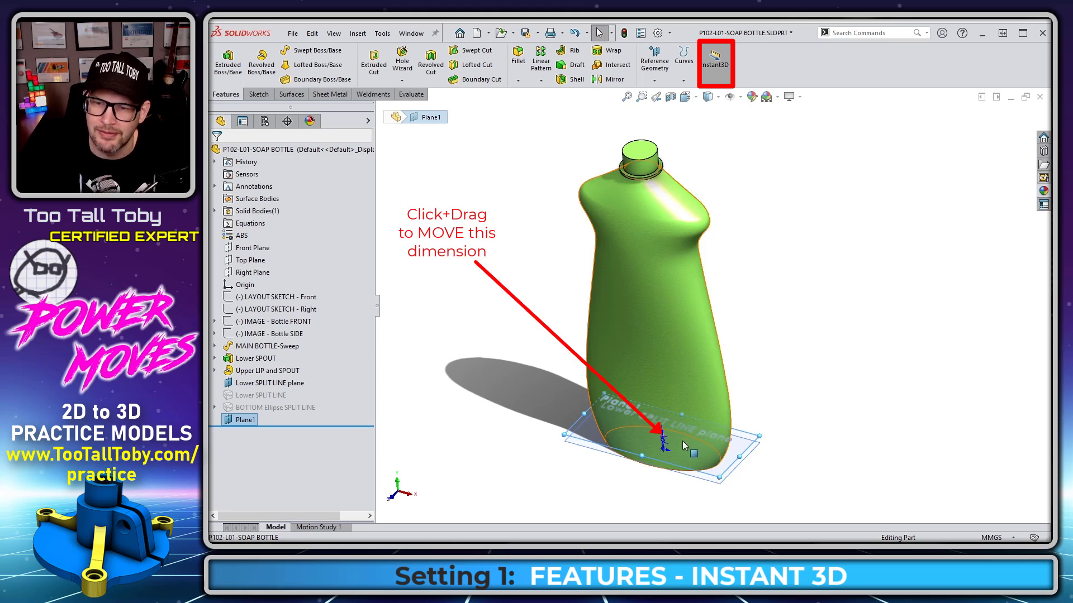
pyautogui.moveTo(665, 441); pyautogui.dragTo(655, 392)
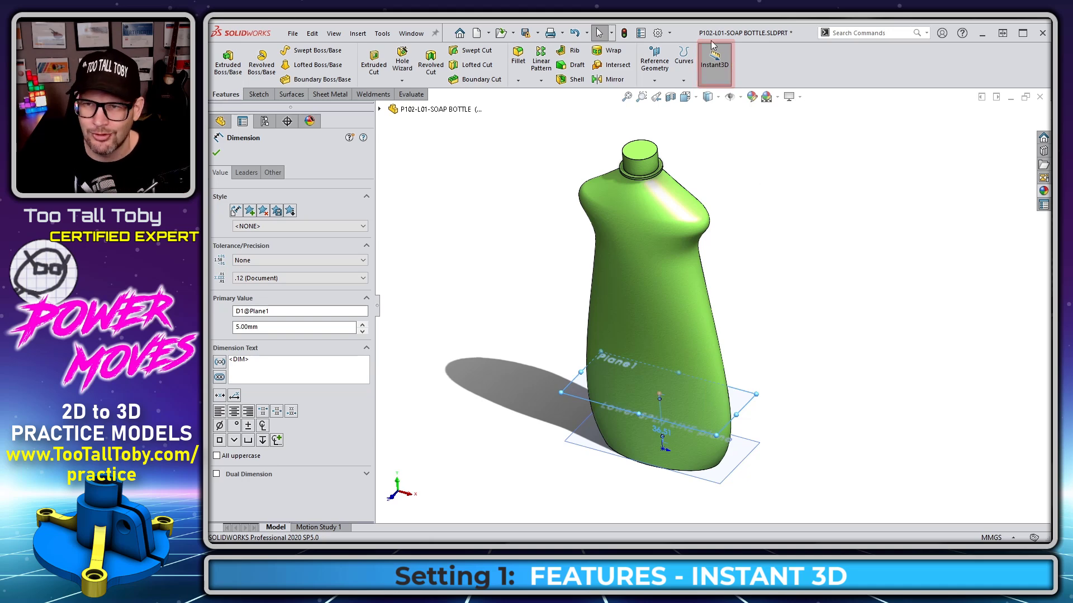
pyautogui.click(715, 67)
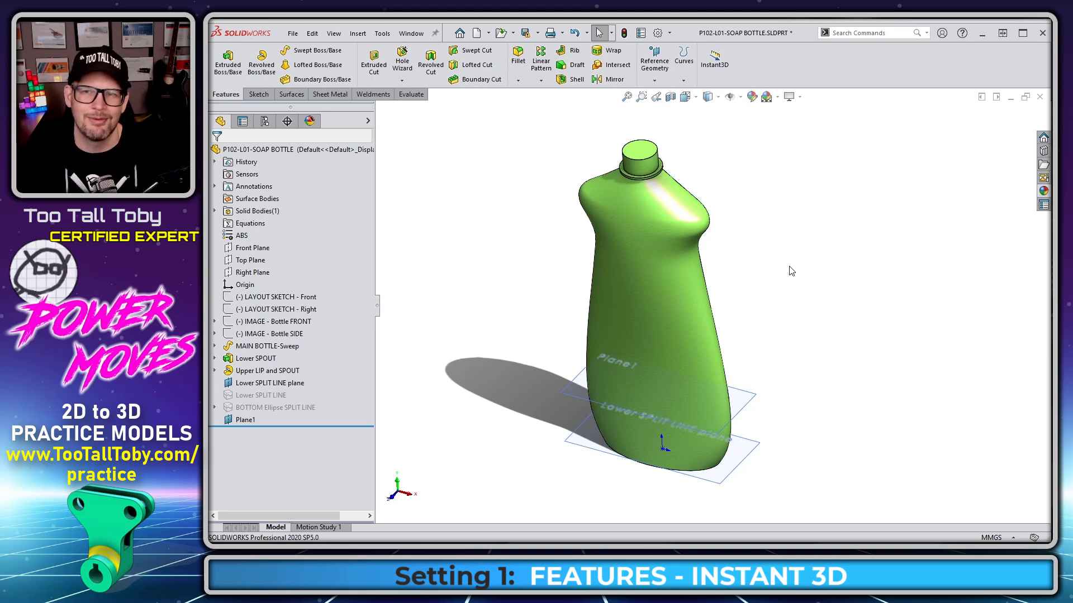
pyautogui.hotkey('ctrl', 'Tab')
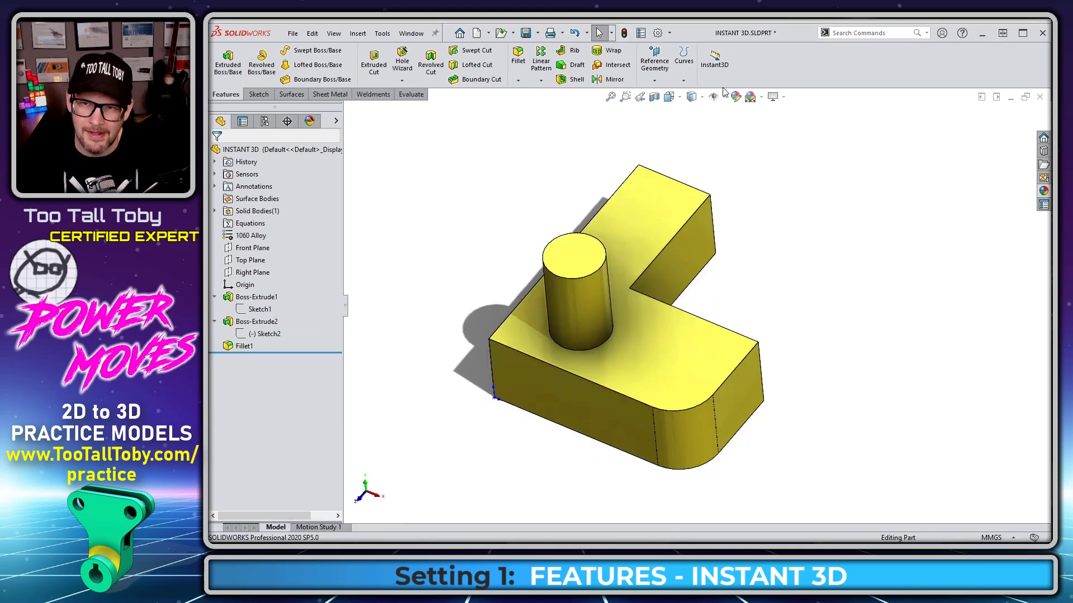
# Change the INSTANT 3D L-block's long-side dimension from 65 back to 60
pyautogui.click(637, 226)
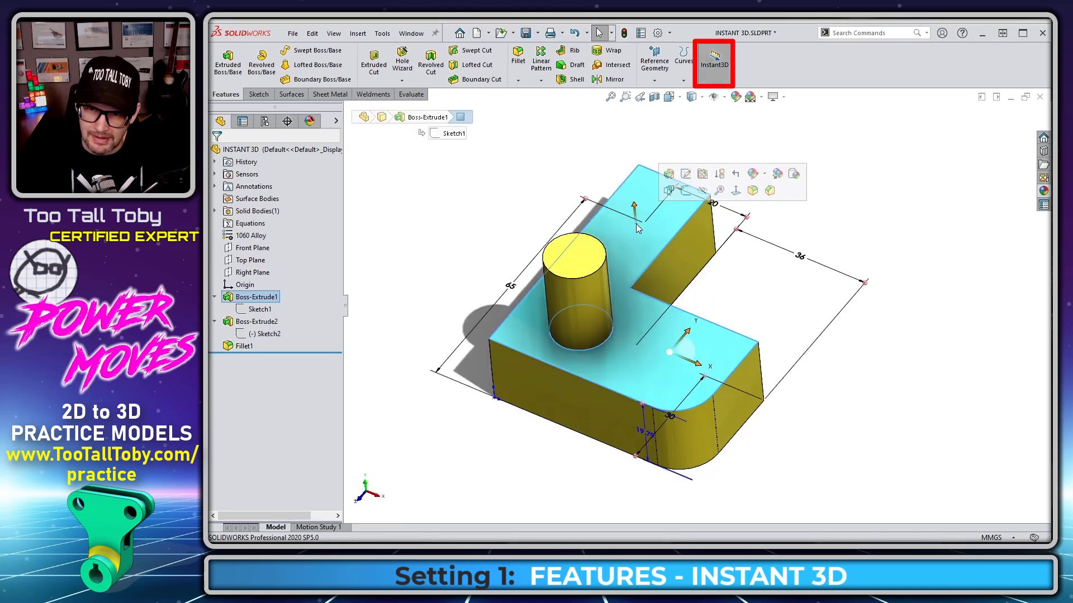
pyautogui.click(504, 286)
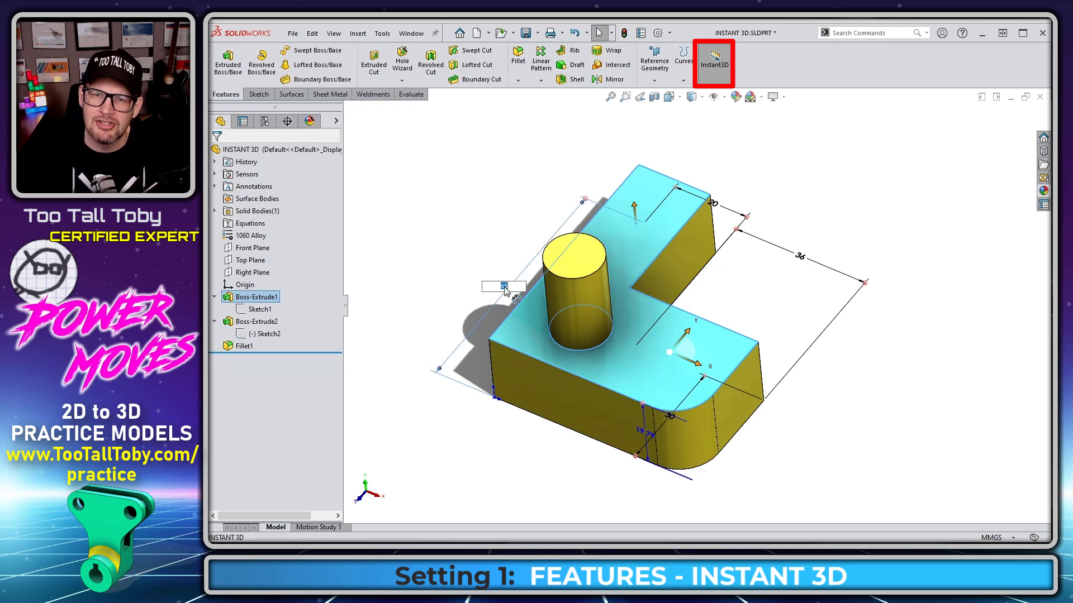
pyautogui.write('60')
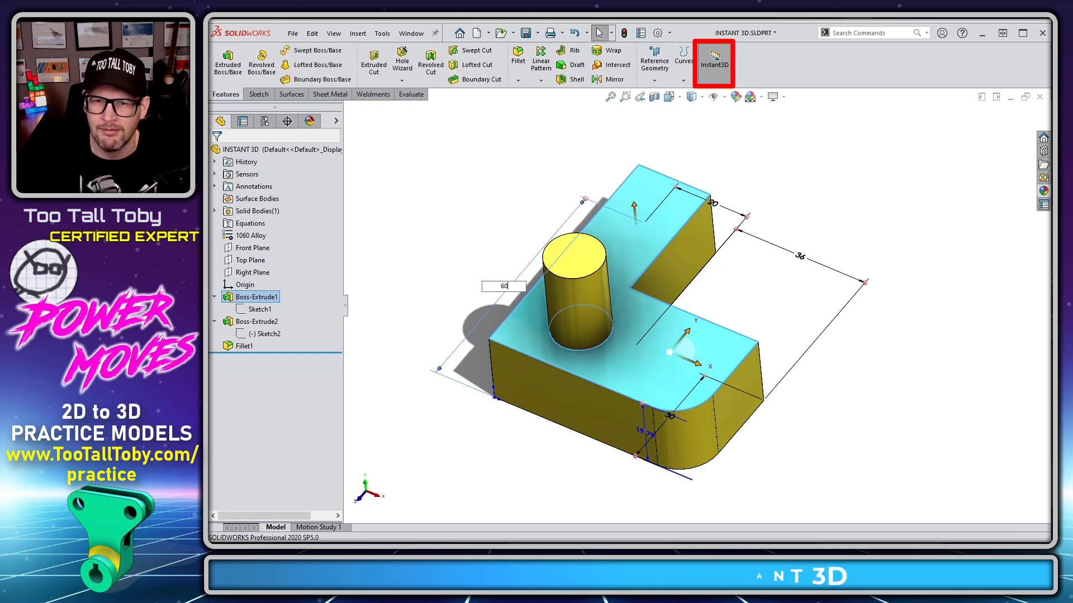
pyautogui.press('Return')
pyautogui.click(434, 235)
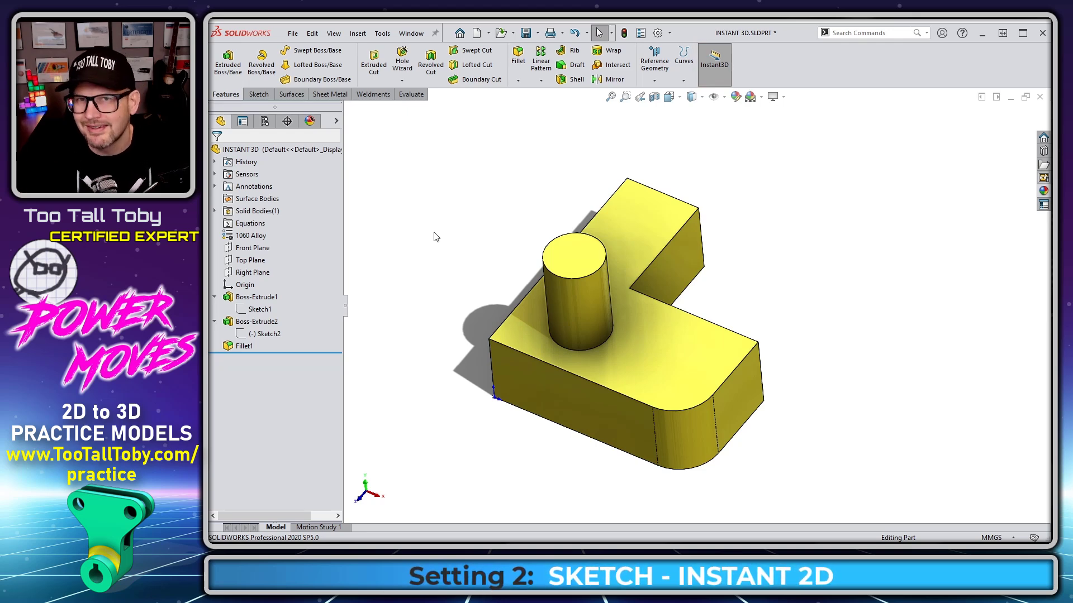
# Edit Sketch1 of INSTANT 2D with Instant 2D on and change the 77 height to 80
pyautogui.hotkey('ctrl', 'Tab')
pyautogui.hotkey('ctrl', 'Tab')
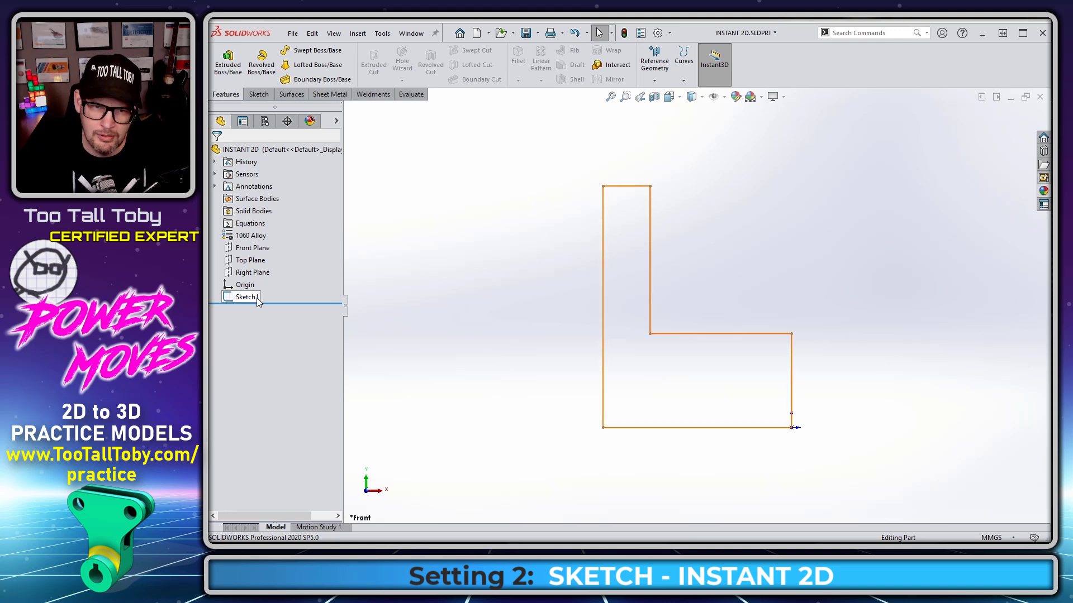
pyautogui.click(247, 297)
pyautogui.click(265, 270)
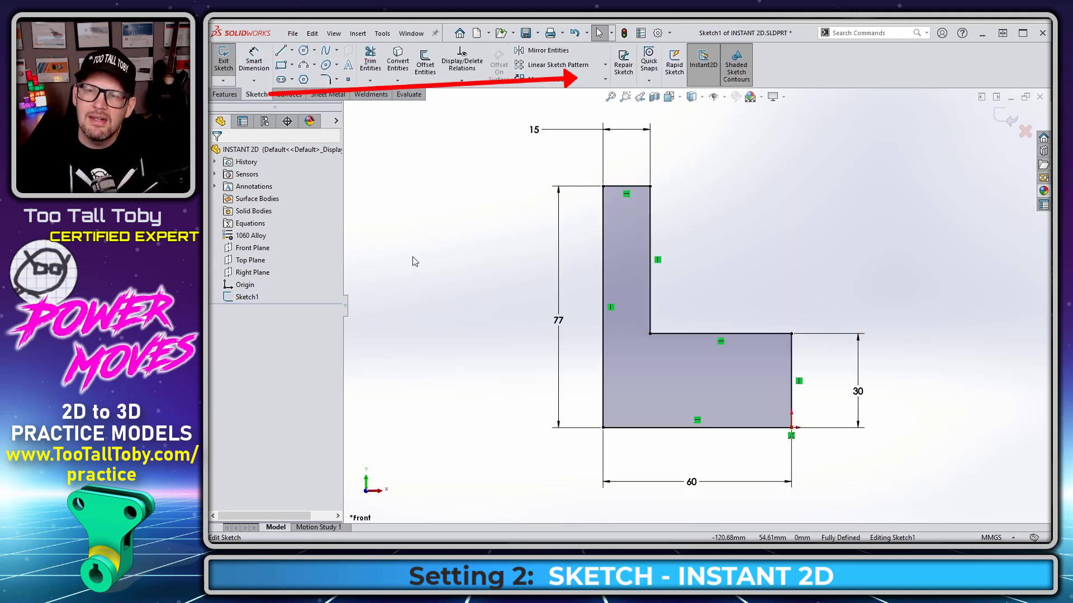
pyautogui.click(703, 68)
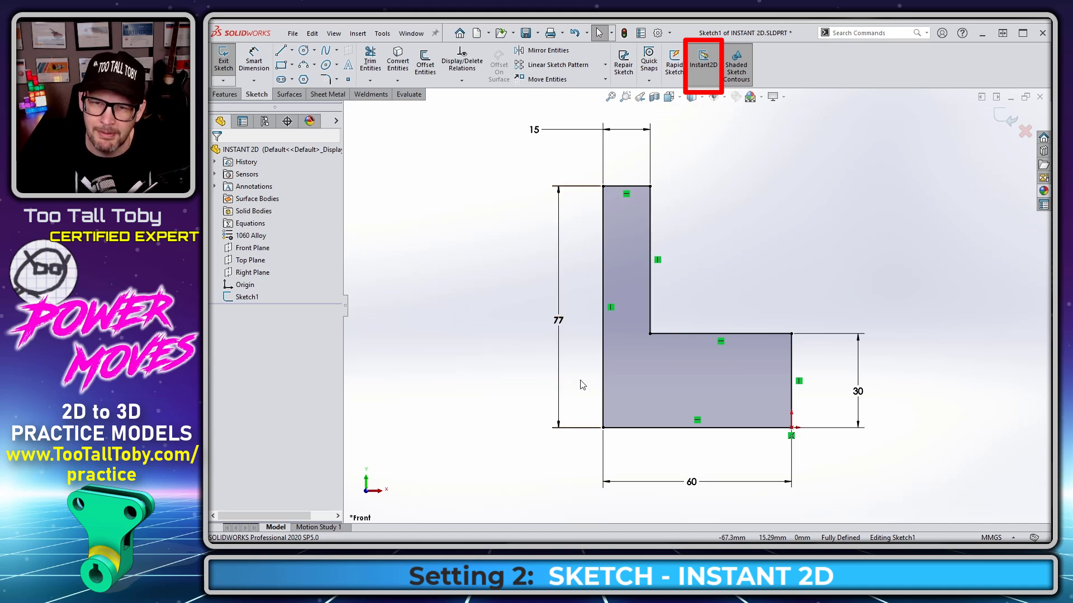
pyautogui.click(560, 321)
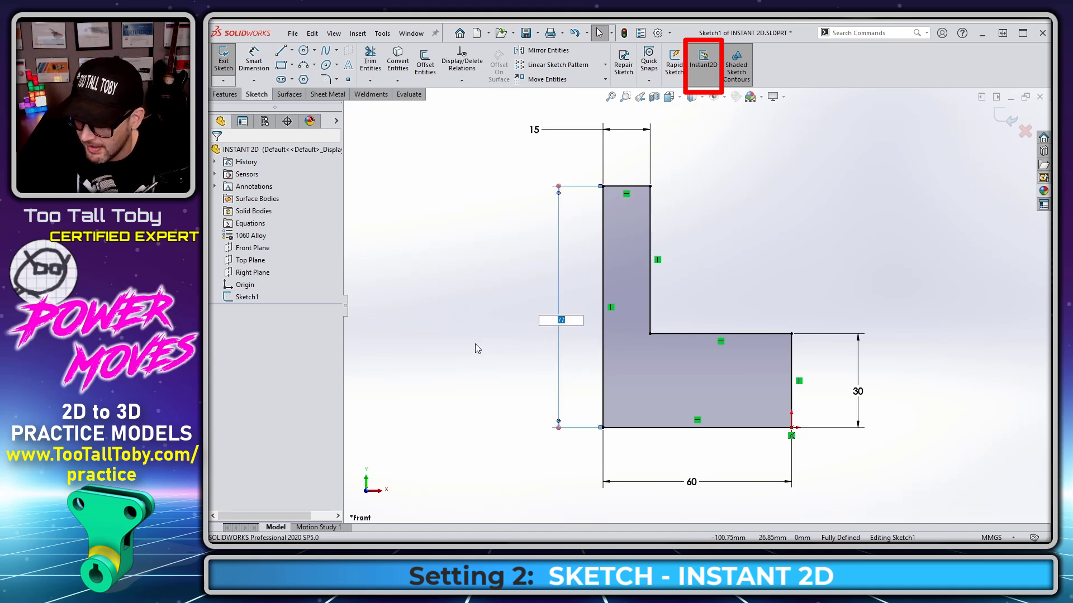
pyautogui.write('80')
pyautogui.press('Return')
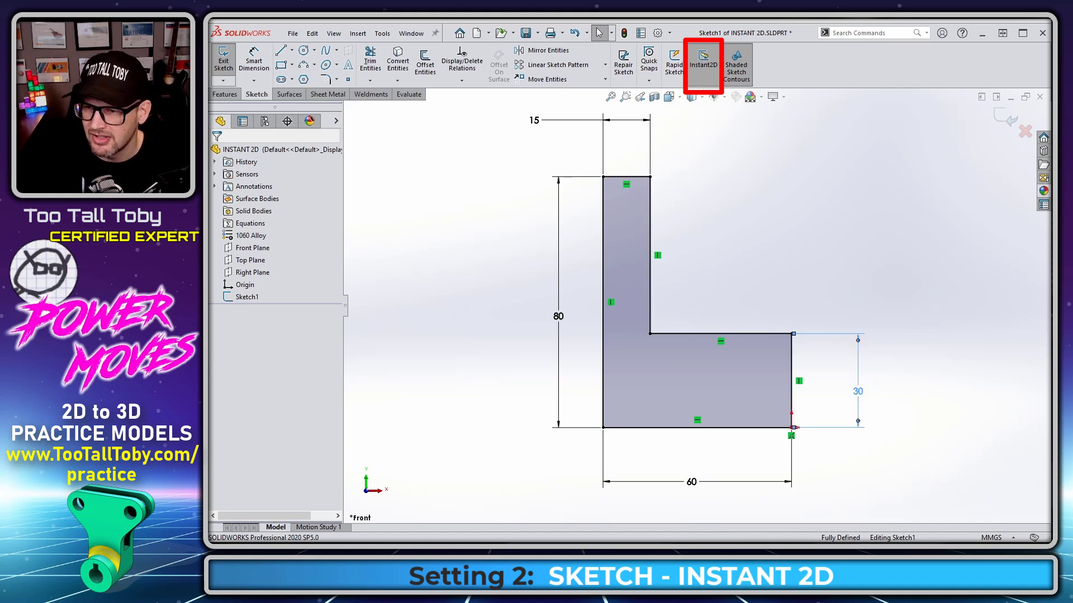
# Drag the right section's 30 height dimension handle up to 40
pyautogui.click(858, 366)
pyautogui.moveTo(858, 334)
pyautogui.mouseDown()
pyautogui.moveTo(861, 287)
pyautogui.moveTo(843, 313)
pyautogui.moveTo(822, 242)
pyautogui.moveTo(857, 314)
pyautogui.moveTo(873, 311)
pyautogui.moveTo(875, 269)
pyautogui.moveTo(878, 305)
pyautogui.mouseUp()
pyautogui.click(789, 253)
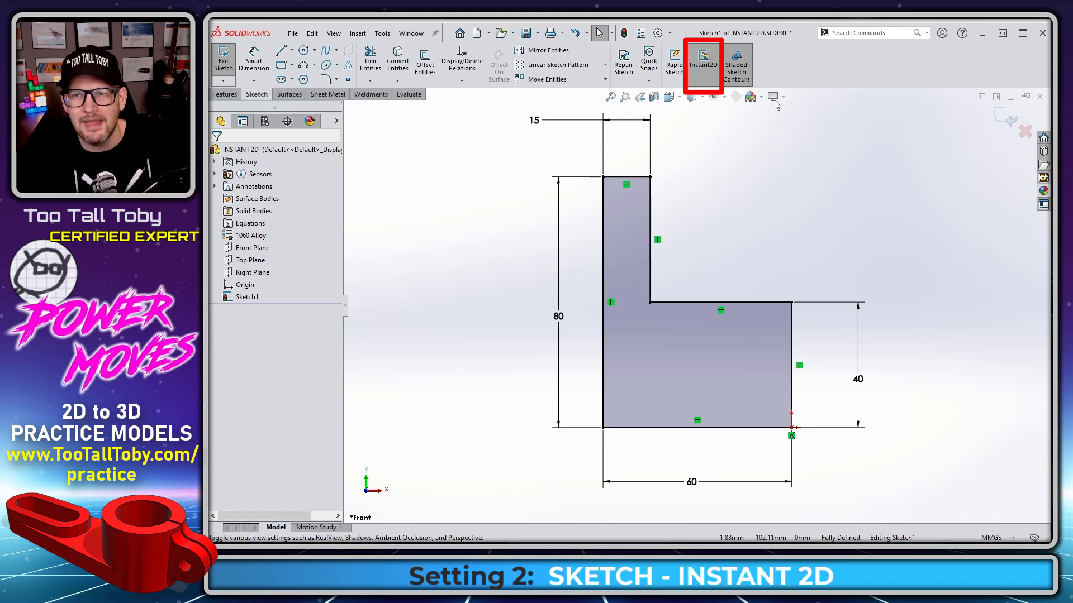
pyautogui.click(560, 317)
pyautogui.press('Delete')
pyautogui.press('Return')
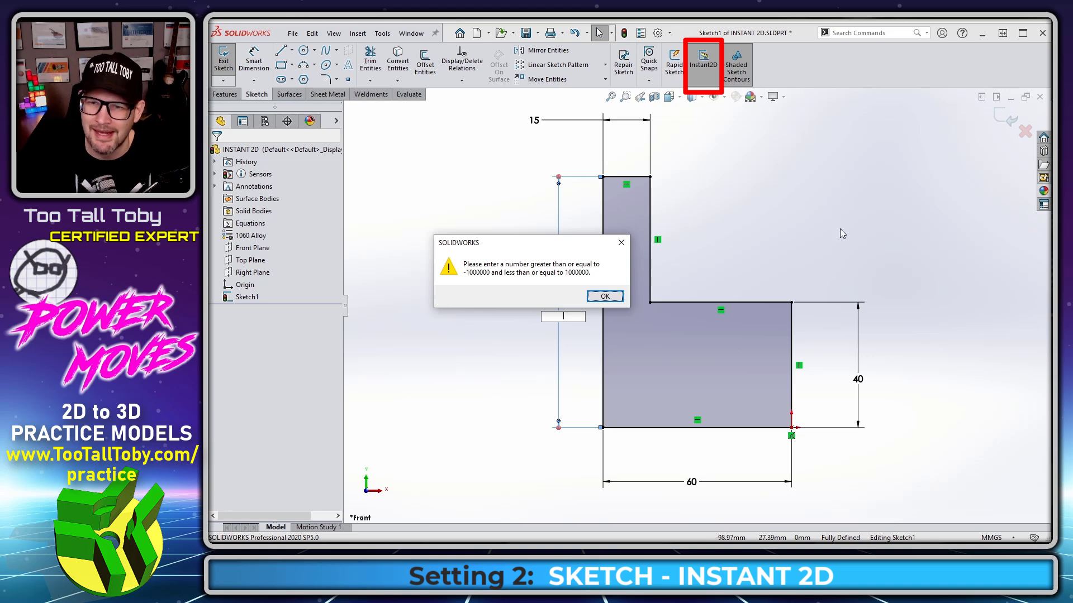
pyautogui.press('Return')
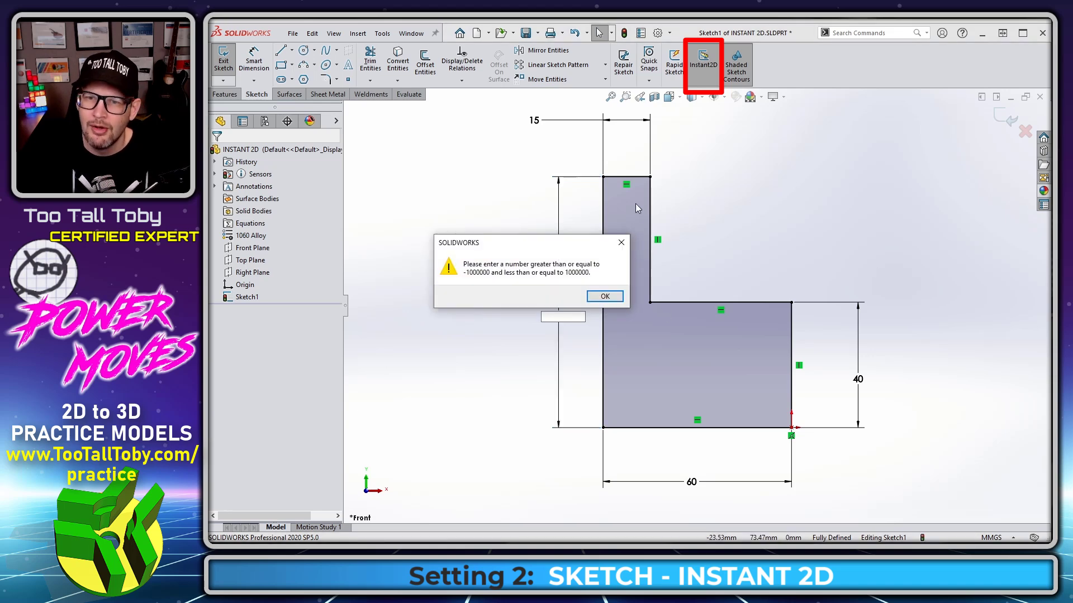
pyautogui.press('Return')
pyautogui.press('Escape')
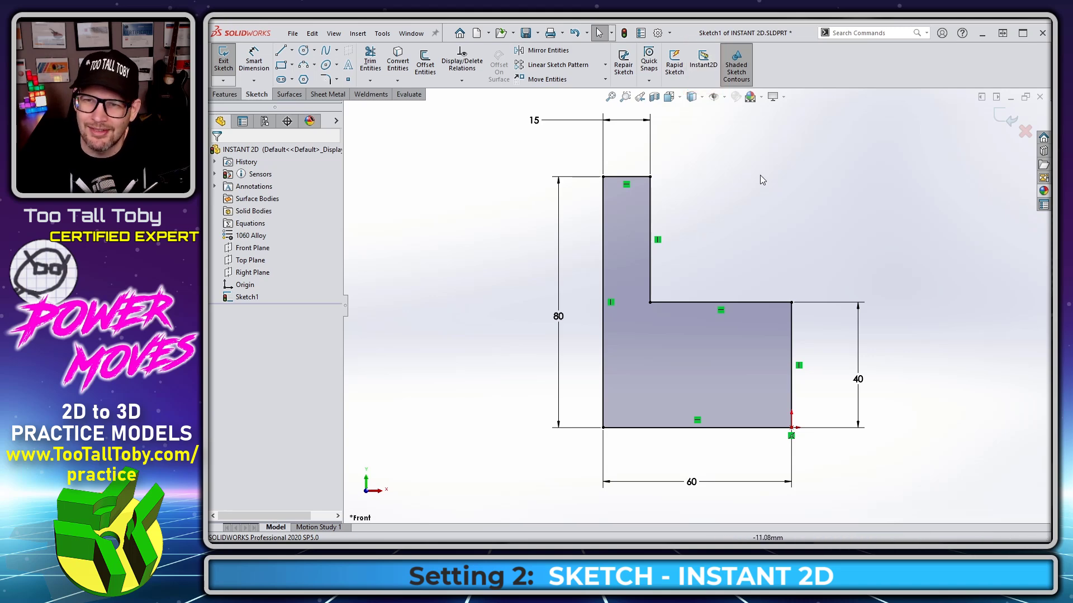
# Delete the 80 height dimension, then set the right leg to 60 and the base width to 80
pyautogui.click(559, 321)
pyautogui.press('Delete')
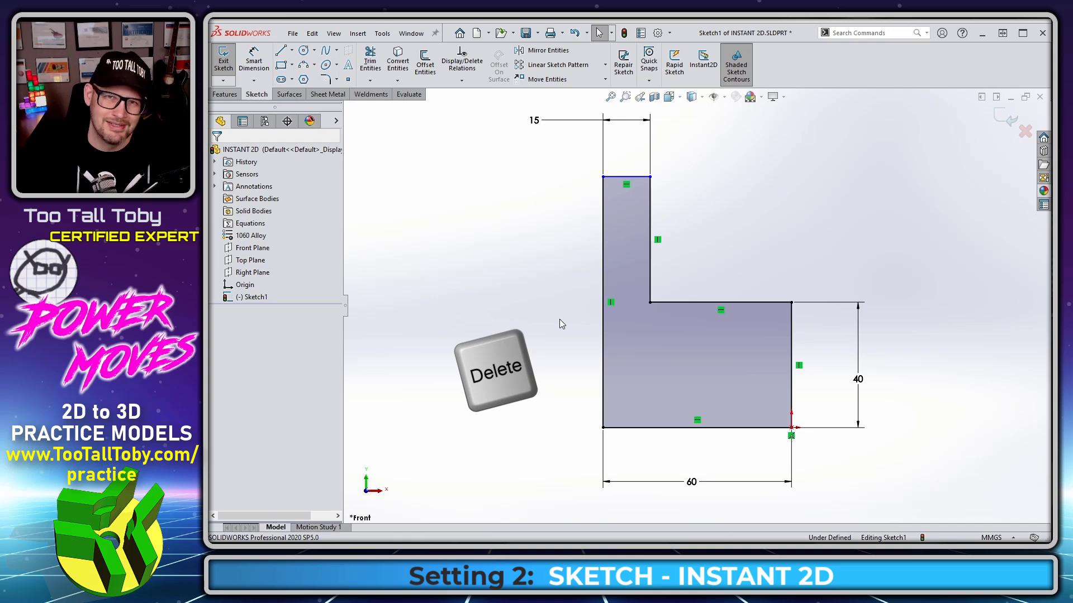
pyautogui.doubleClick(858, 379)
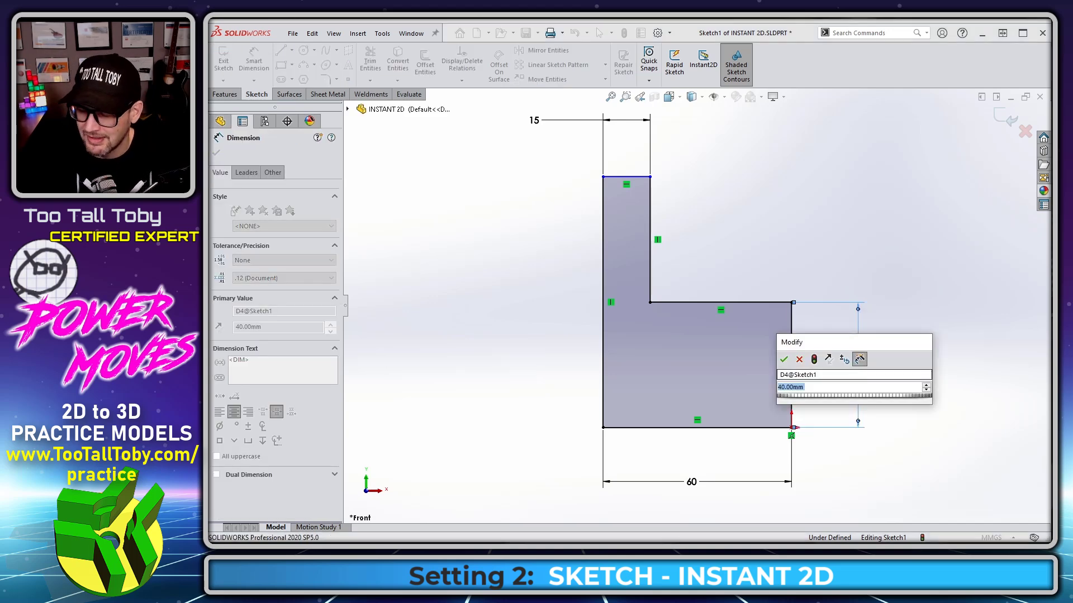
pyautogui.write('60')
pyautogui.press('Return')
pyautogui.doubleClick(692, 482)
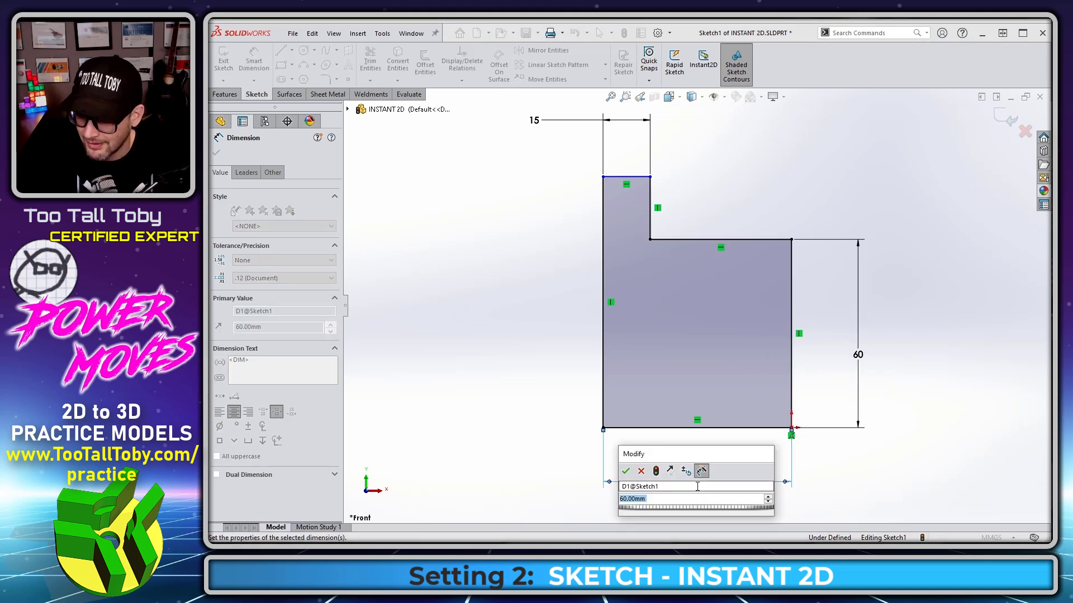
pyautogui.write('80')
pyautogui.press('Return')
# Change the right section's height dimension from 60 to 40
pyautogui.press('Escape')
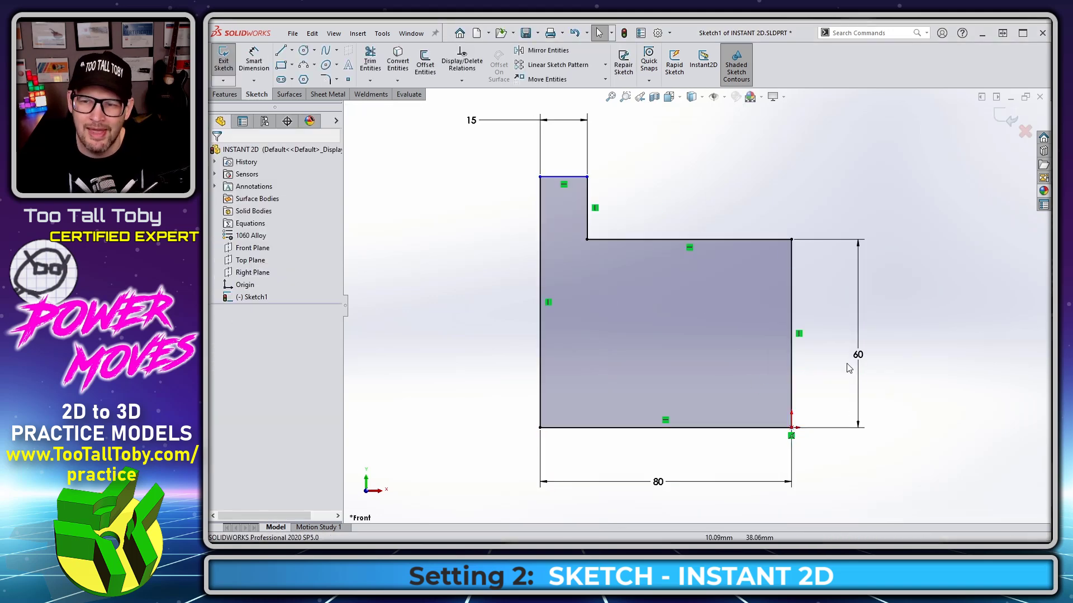
pyautogui.click(860, 361)
pyautogui.doubleClick(861, 360)
pyautogui.write('40')
pyautogui.press('Return')
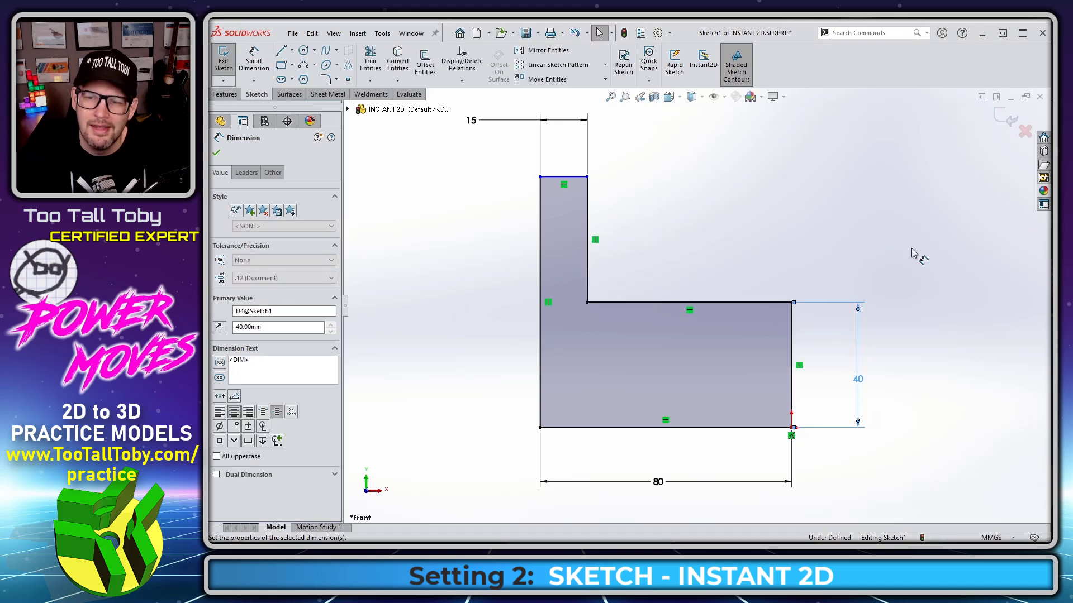
pyautogui.press('Escape')
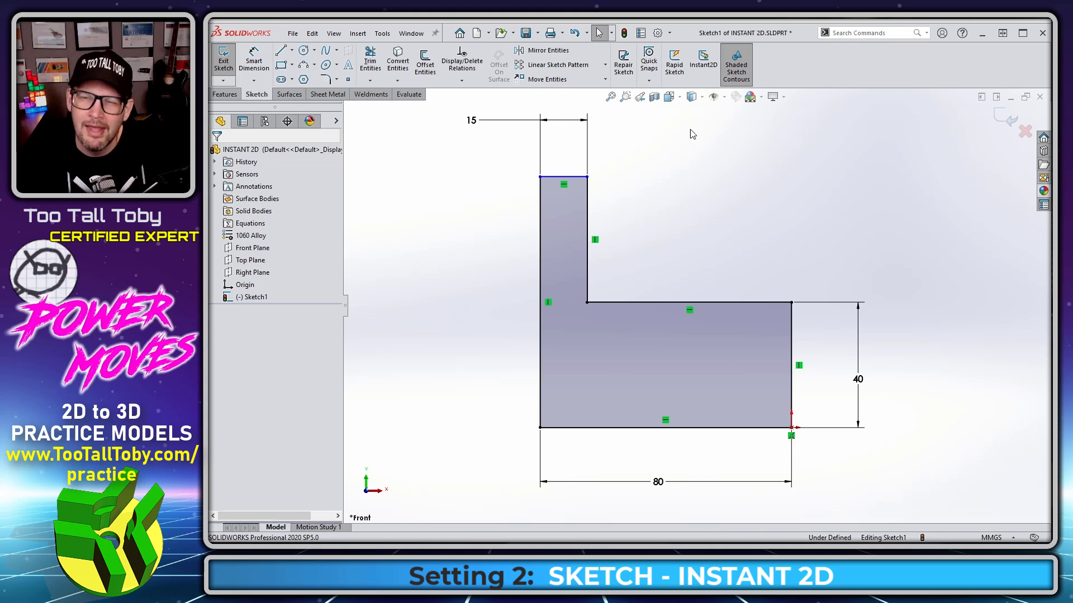
# Turn on Instant 2D and drag the right leg's 40 height dimension to 46.78
pyautogui.click(703, 59)
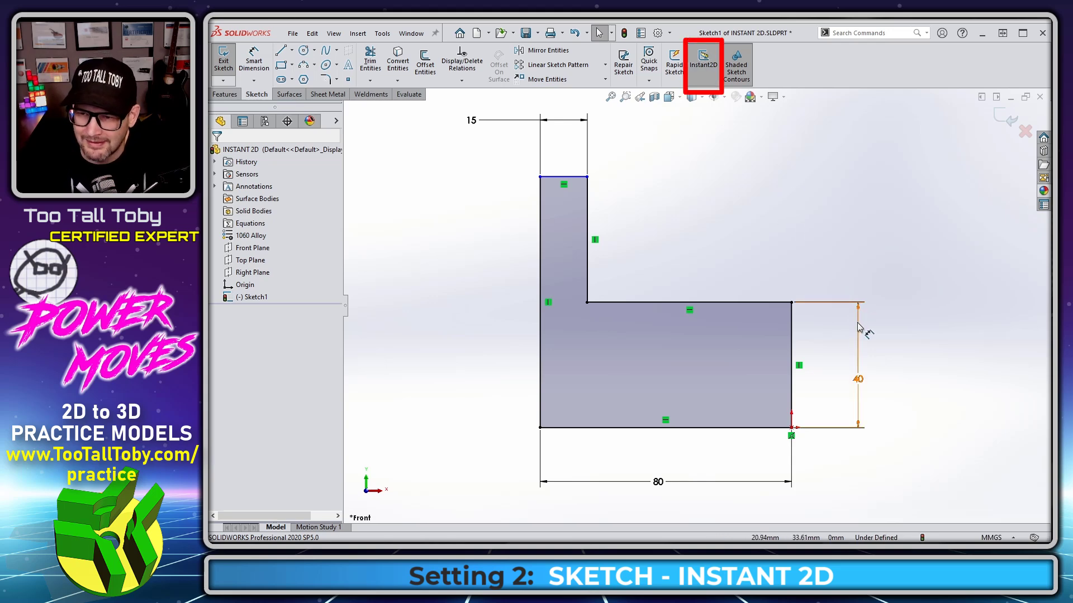
pyautogui.click(857, 304)
pyautogui.moveTo(864, 307); pyautogui.dragTo(873, 281)
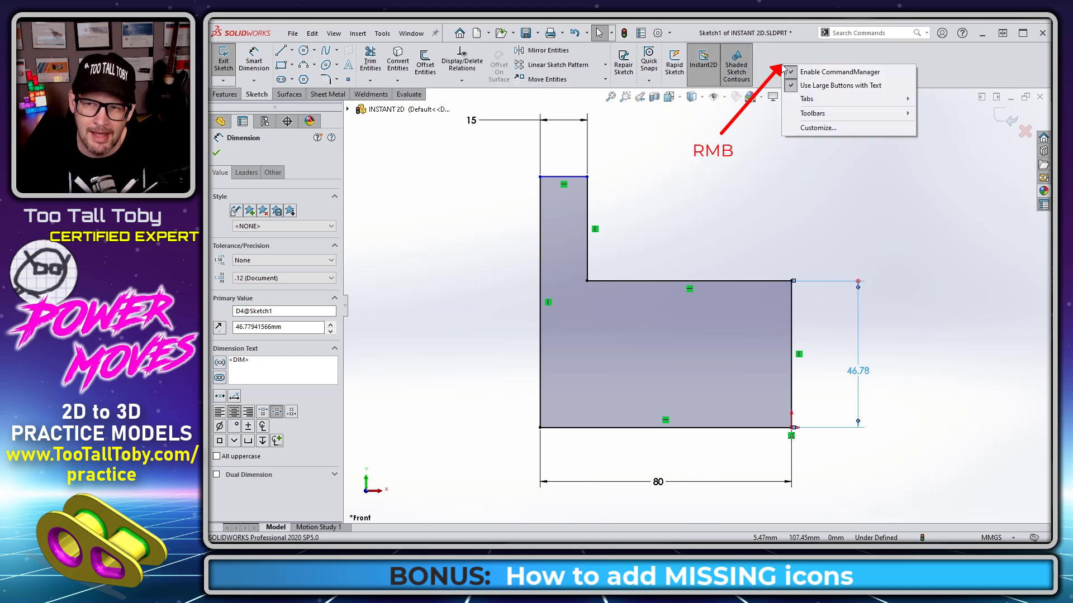
# Add Instant2D and Shaded Sketch Contours from the Customize Sketch commands to the toolbar
pyautogui.click(810, 128)
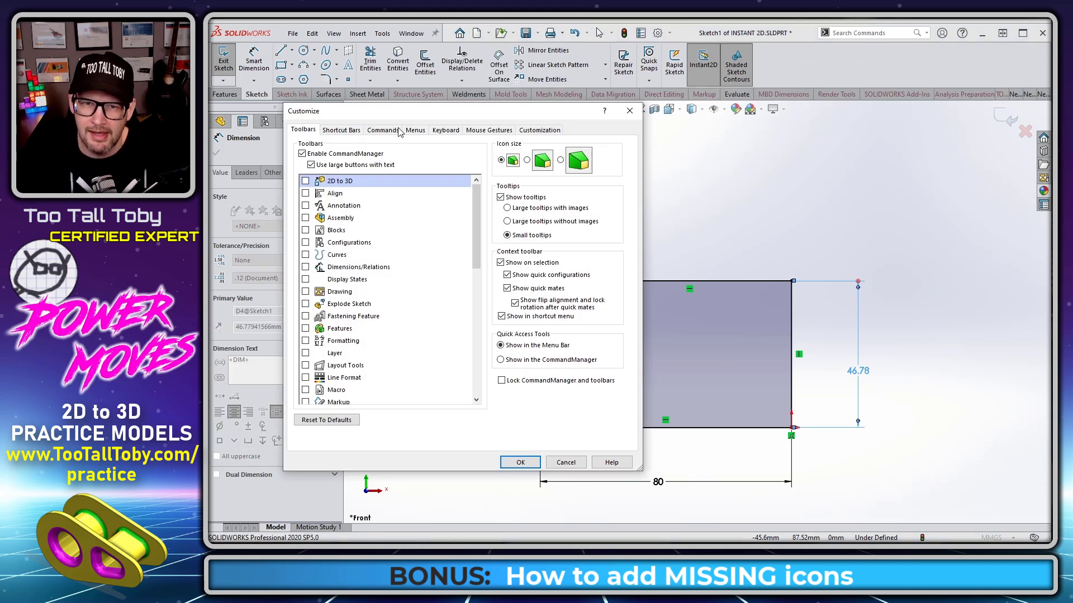
pyautogui.click(385, 132)
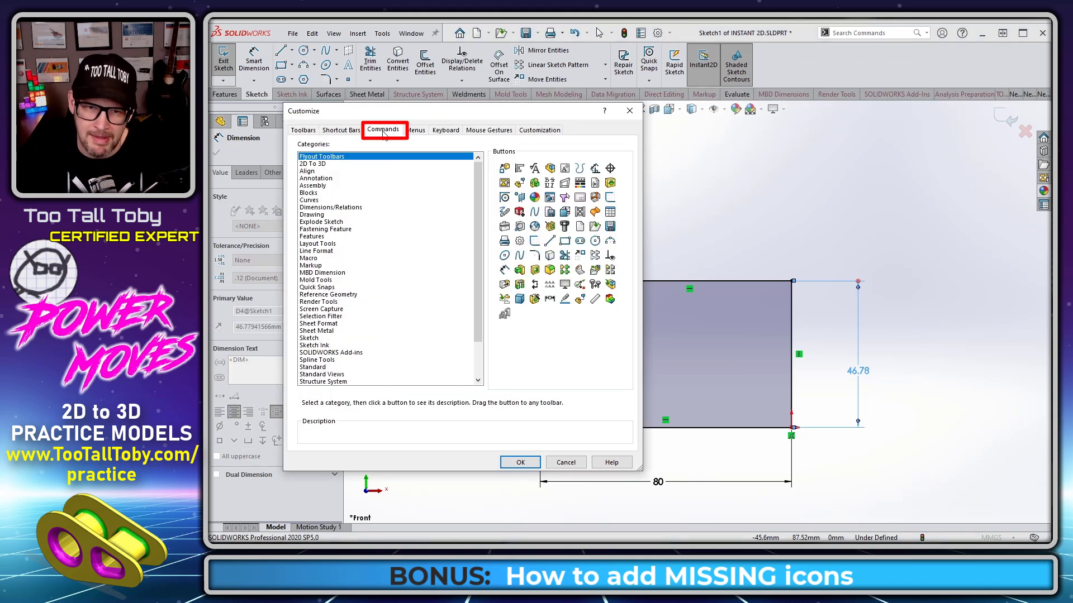
pyautogui.click(309, 338)
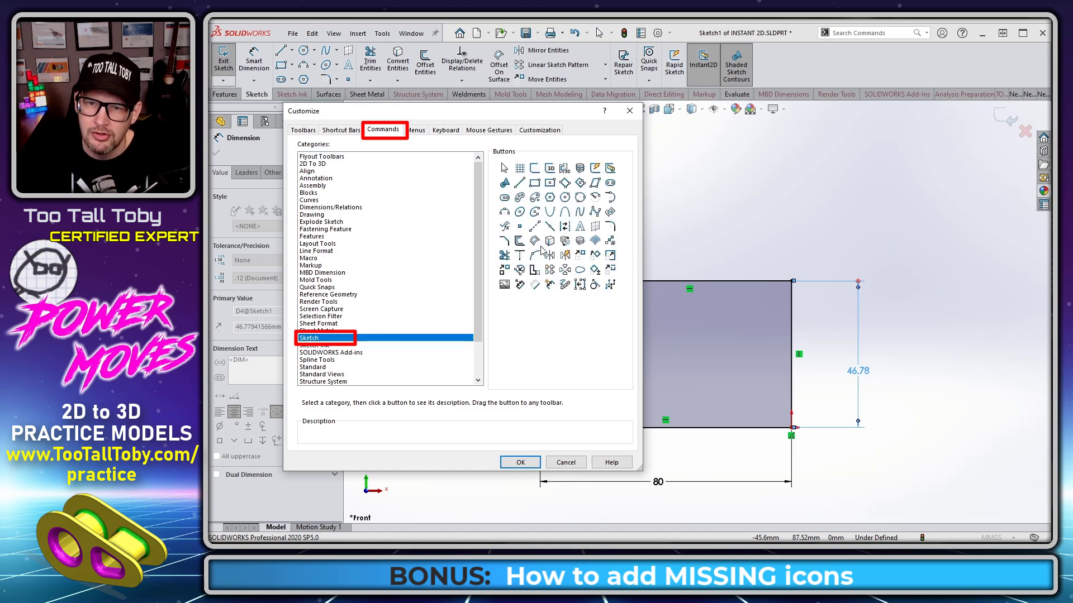
pyautogui.moveTo(610, 169); pyautogui.dragTo(783, 63)
pyautogui.moveTo(505, 183); pyautogui.dragTo(796, 71)
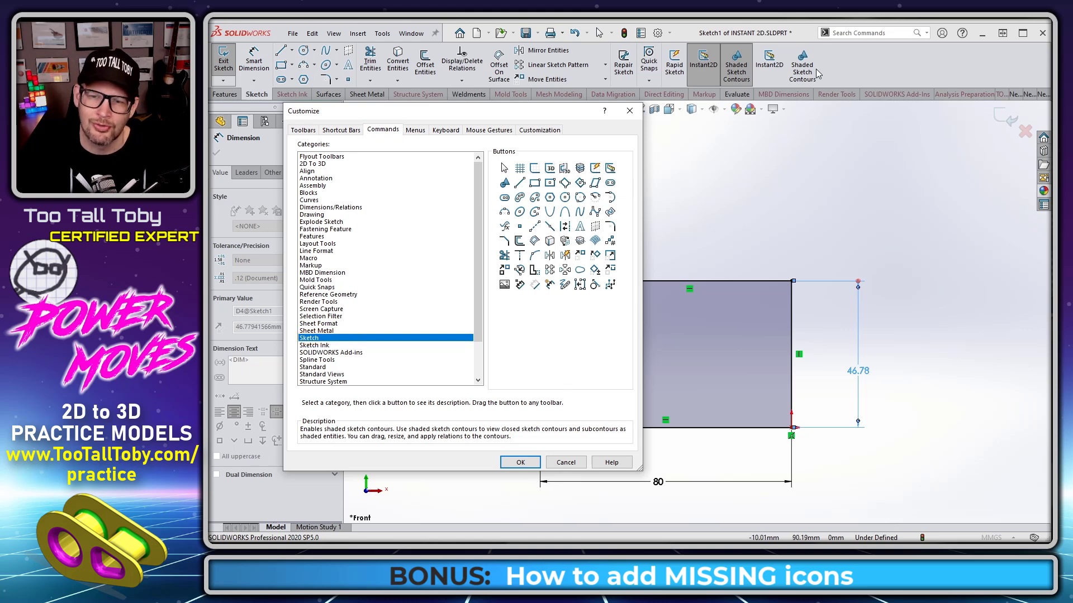
# Remove the duplicate Instant2D button, apply the toolbar changes, and start a new document
pyautogui.moveTo(770, 60); pyautogui.dragTo(835, 180)
pyautogui.click(520, 462)
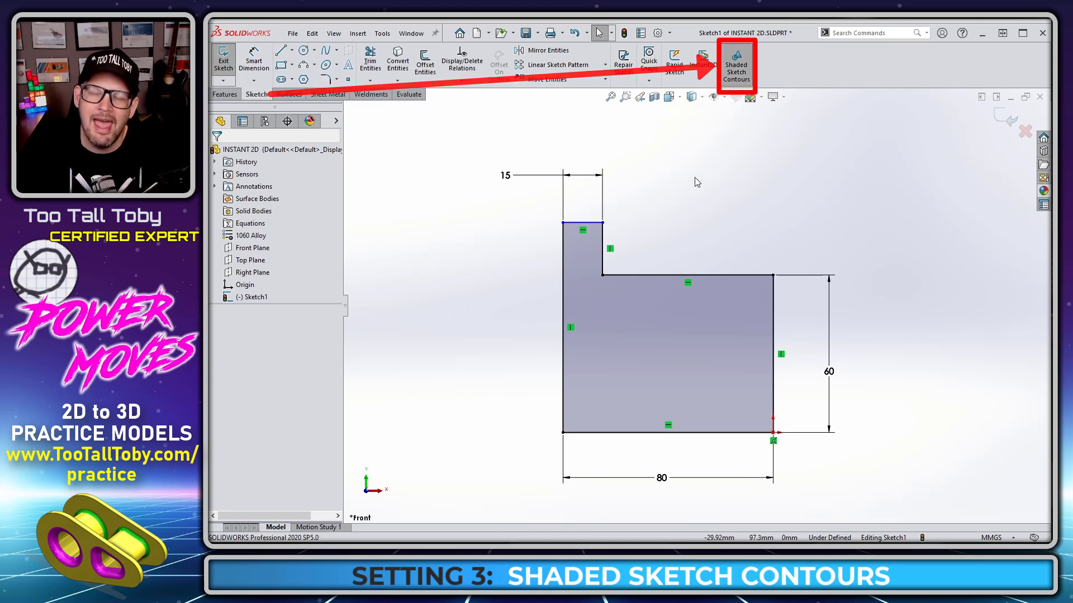
pyautogui.click(477, 33)
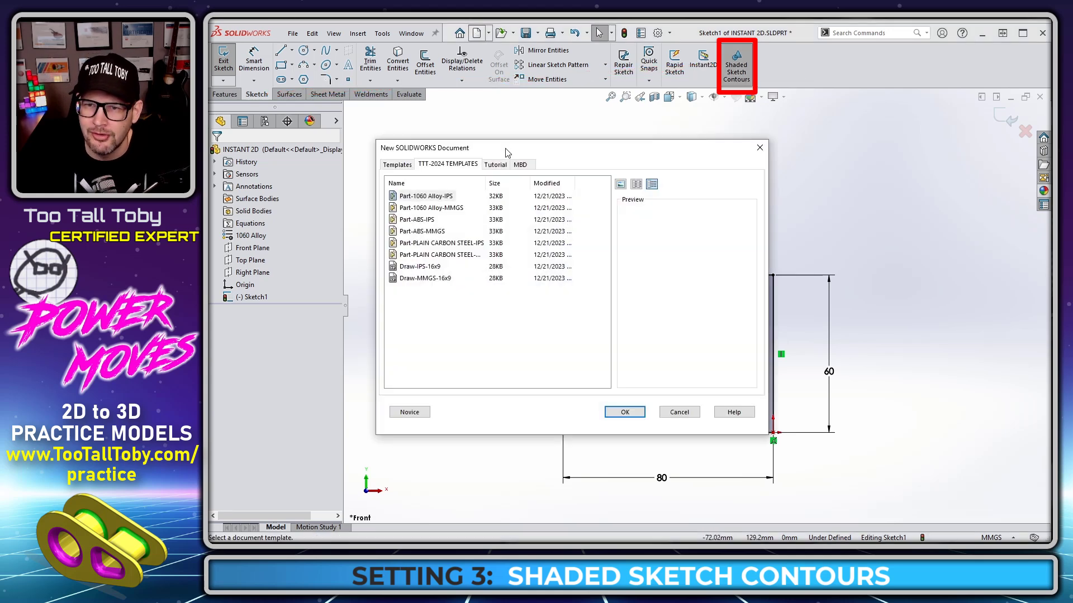
# Create a Part-1060 Alloy-MMGS part and start a sketch on the Front Plane
pyautogui.doubleClick(441, 207)
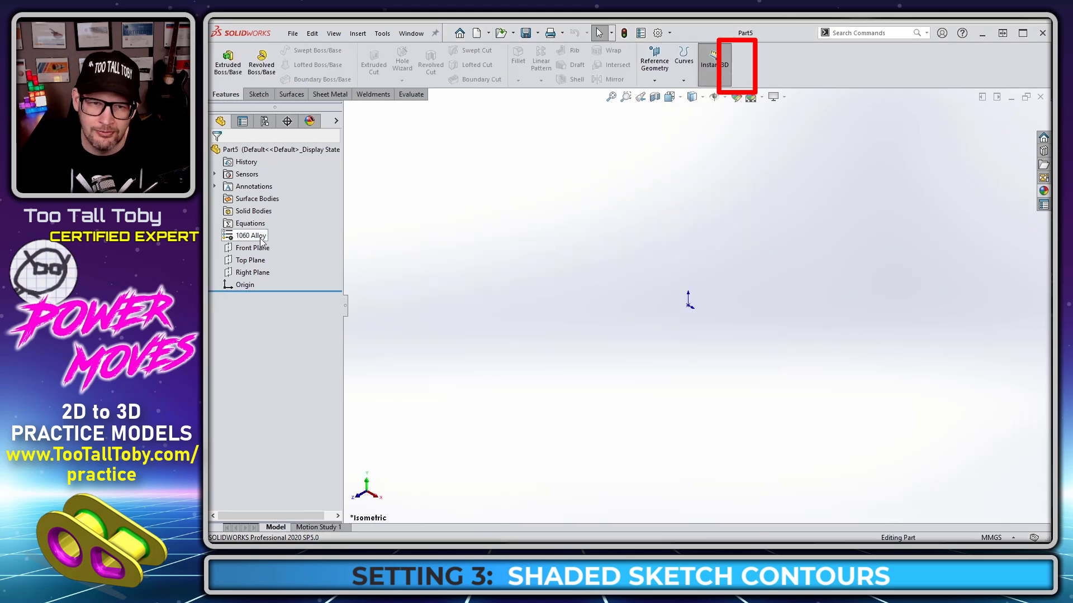
pyautogui.click(252, 249)
pyautogui.click(261, 229)
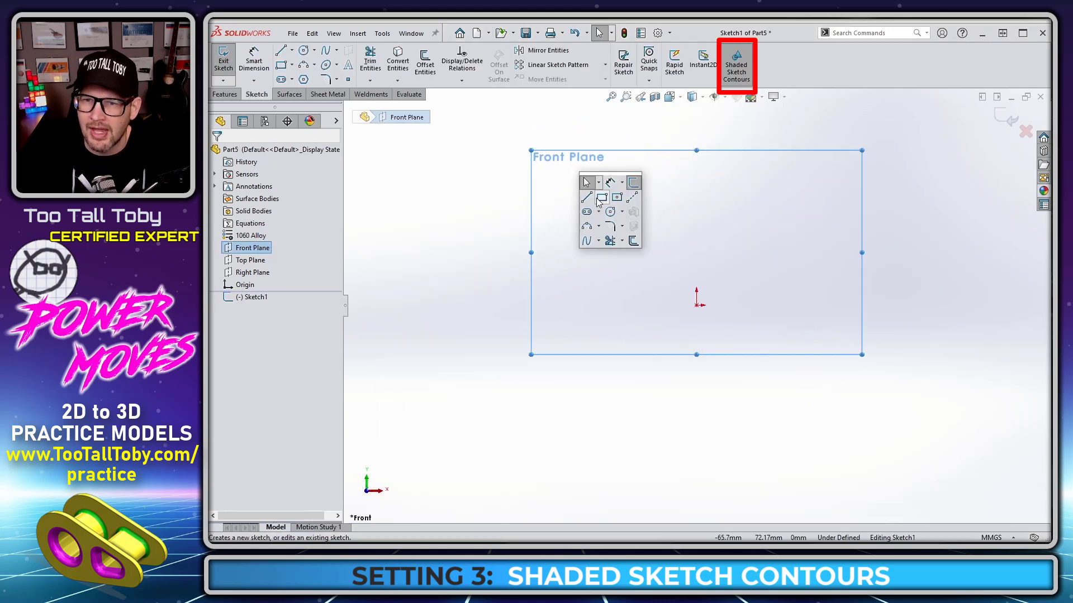
# Draw a closed five-sided line outline that ends back at its start point
pyautogui.press('l')
pyautogui.click(568, 230)
pyautogui.click(641, 230)
pyautogui.click(679, 179)
pyautogui.click(616, 121)
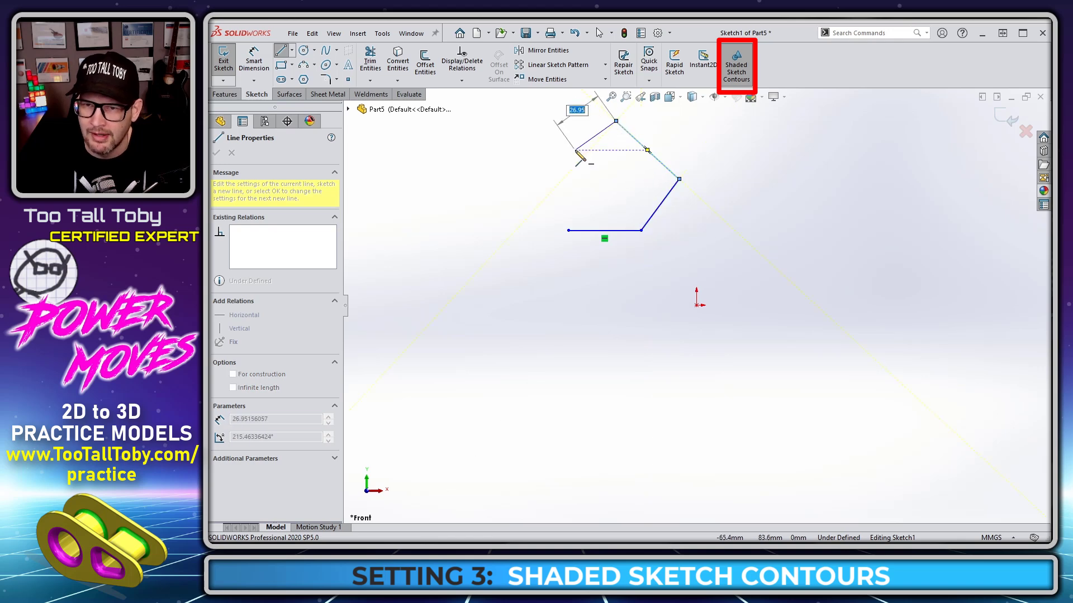
pyautogui.click(575, 150)
pyautogui.click(568, 230)
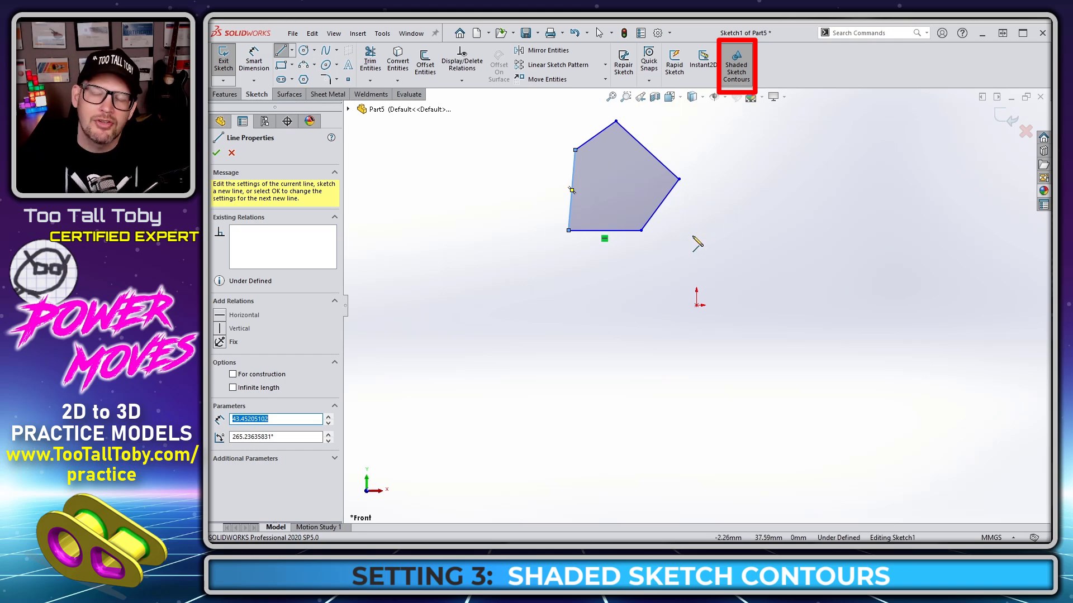
pyautogui.press('Escape')
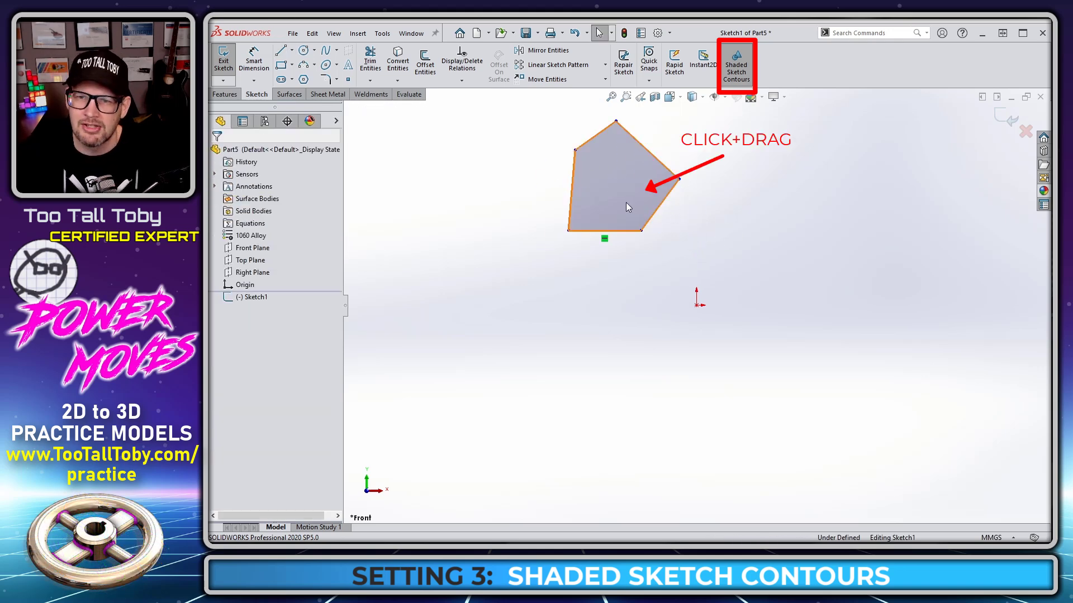
# Drag the shaded pentagon up and left, then preview an Extruded Boss/Base of it
pyautogui.moveTo(626, 203)
pyautogui.mouseDown()
pyautogui.moveTo(479, 236)
pyautogui.moveTo(711, 249)
pyautogui.moveTo(502, 224)
pyautogui.moveTo(713, 324)
pyautogui.moveTo(504, 265)
pyautogui.moveTo(544, 236)
pyautogui.moveTo(580, 256)
pyautogui.moveTo(580, 209)
pyautogui.mouseUp()
pyautogui.click(595, 227)
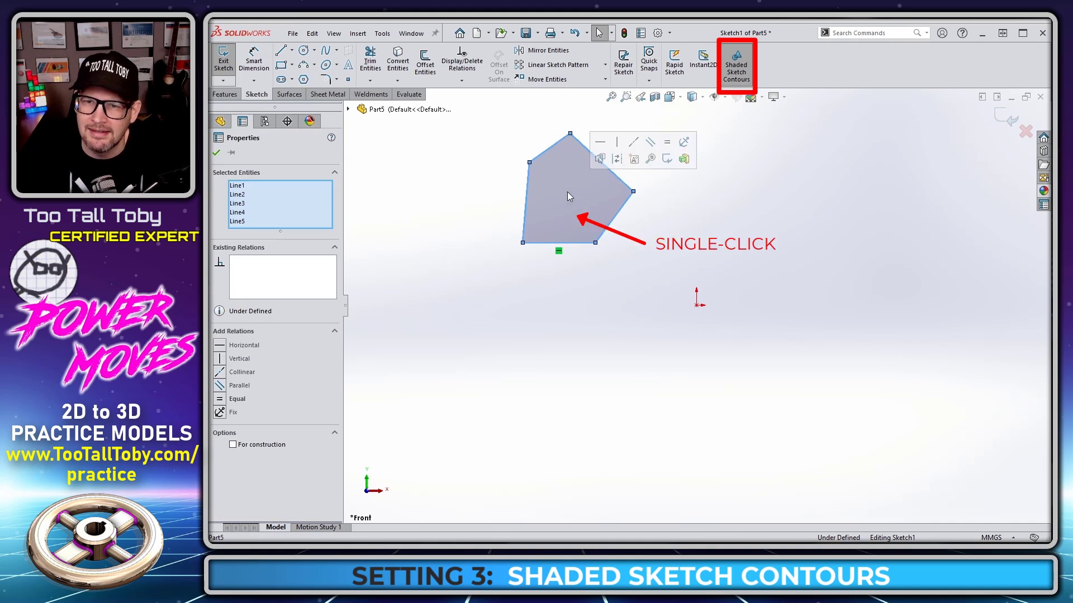
pyautogui.click(685, 158)
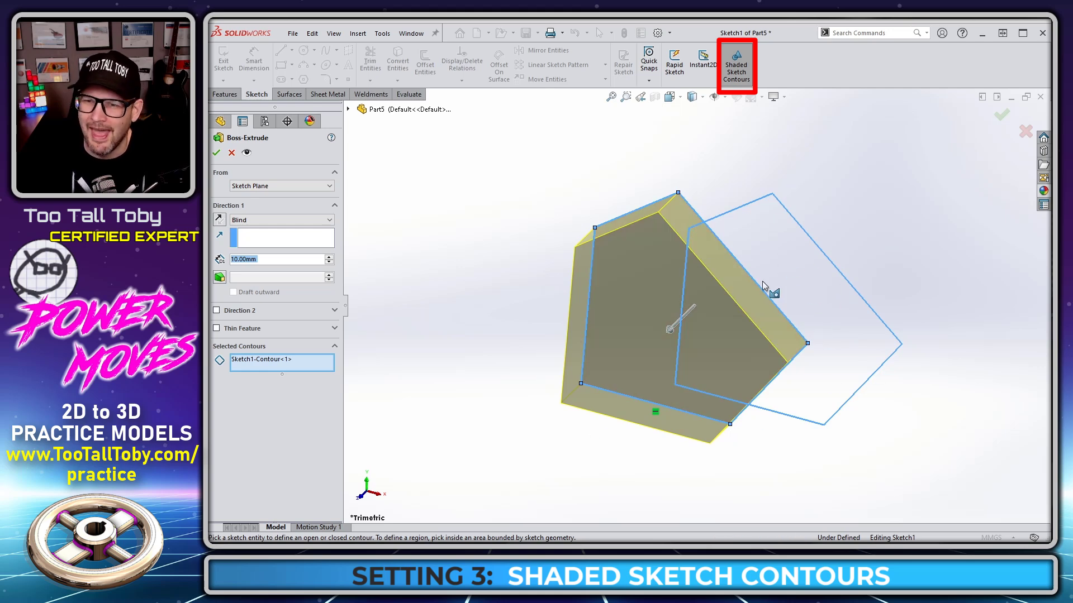
# Cancel the extrusion, drag the pentagon's bottom-right corner onto the origin, and reshape the contour
pyautogui.click(232, 153)
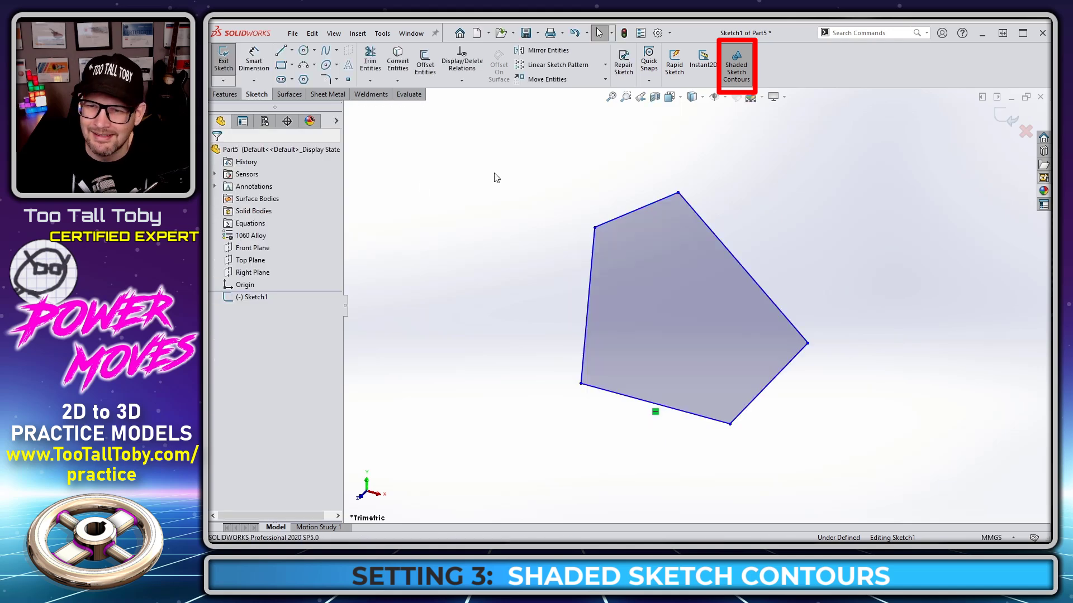
pyautogui.scroll(-3, 759, 448)
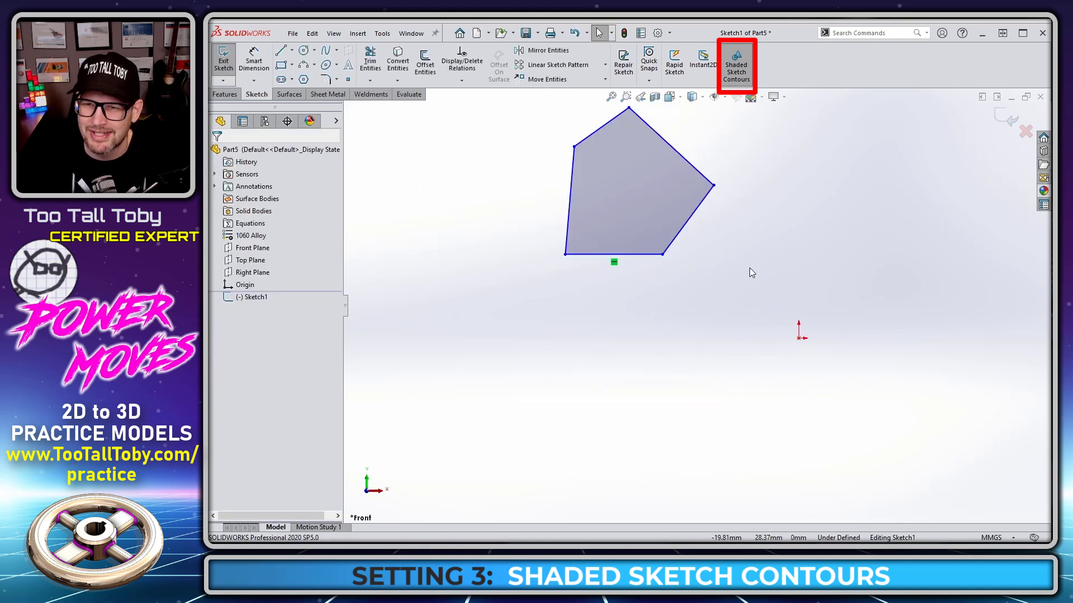
pyautogui.scroll(1, 752, 224)
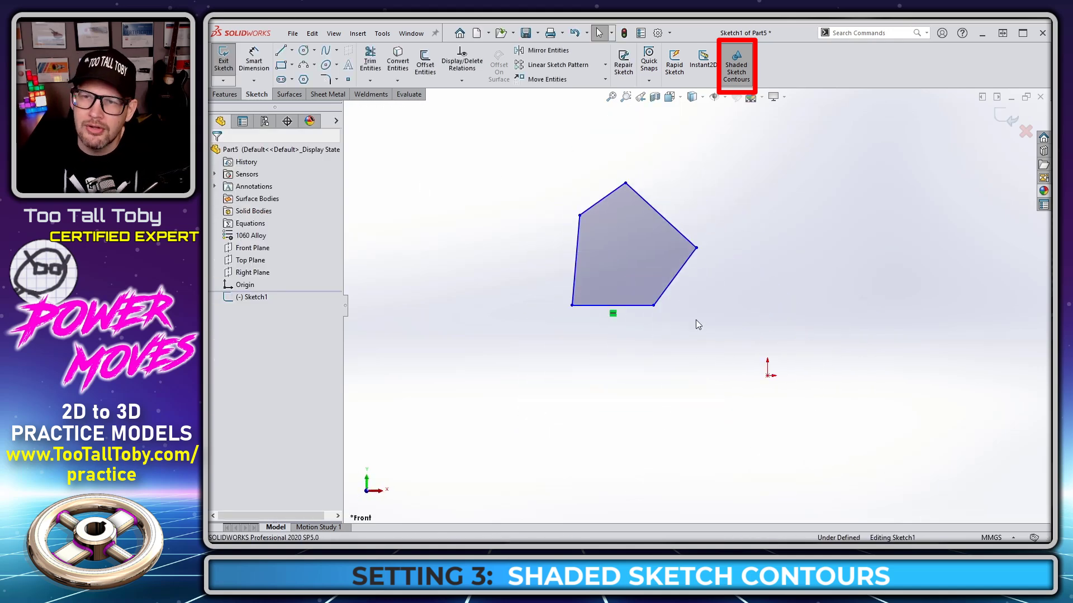
pyautogui.click(634, 246)
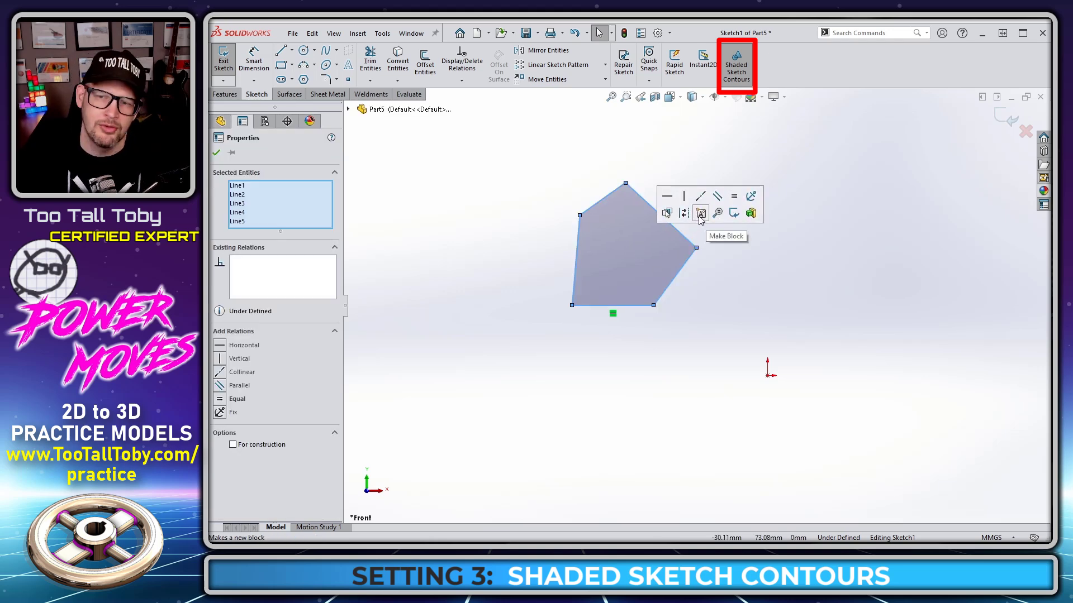
pyautogui.click(691, 306)
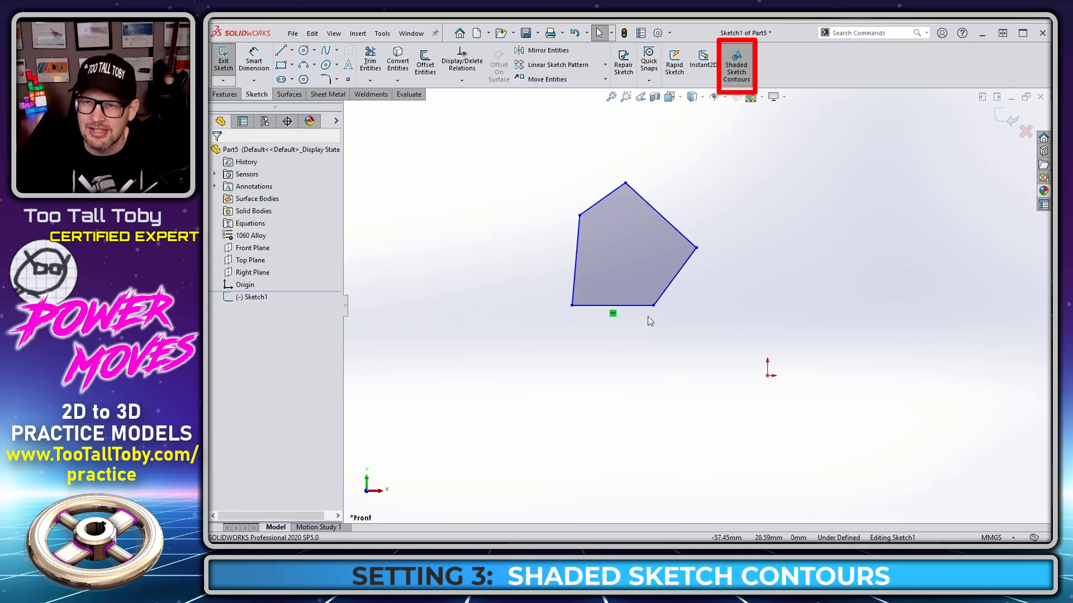
pyautogui.moveTo(653, 305); pyautogui.dragTo(768, 375)
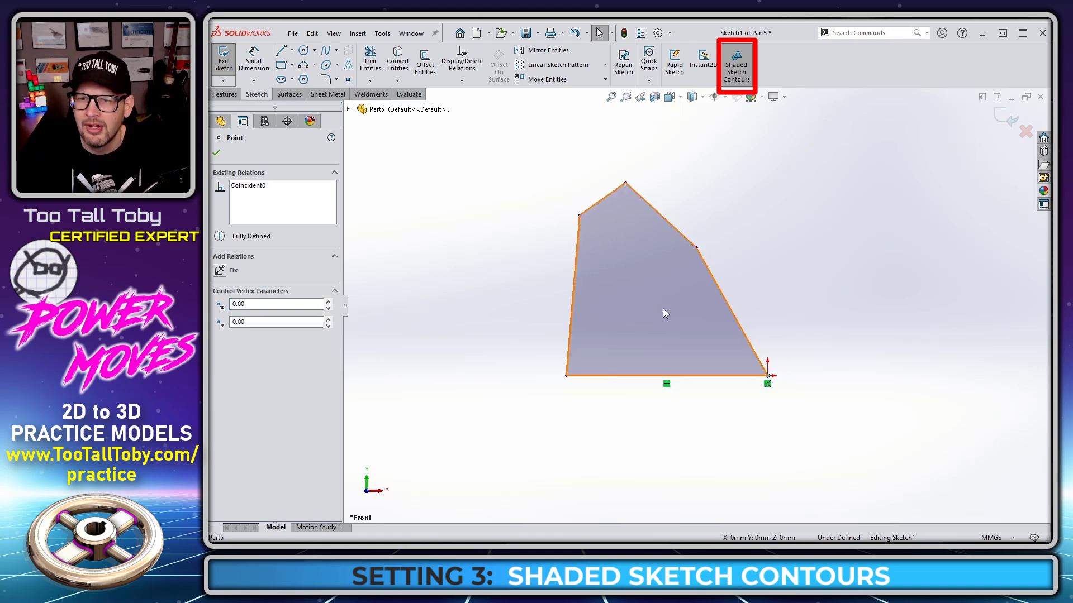
pyautogui.moveTo(668, 303)
pyautogui.mouseDown()
pyautogui.moveTo(825, 189)
pyautogui.moveTo(615, 346)
pyautogui.moveTo(801, 274)
pyautogui.moveTo(676, 344)
pyautogui.moveTo(657, 368)
pyautogui.moveTo(797, 305)
pyautogui.moveTo(722, 352)
pyautogui.moveTo(658, 364)
pyautogui.moveTo(730, 284)
pyautogui.moveTo(612, 374)
pyautogui.moveTo(670, 329)
pyautogui.moveTo(737, 366)
pyautogui.mouseUp()
pyautogui.click(825, 329)
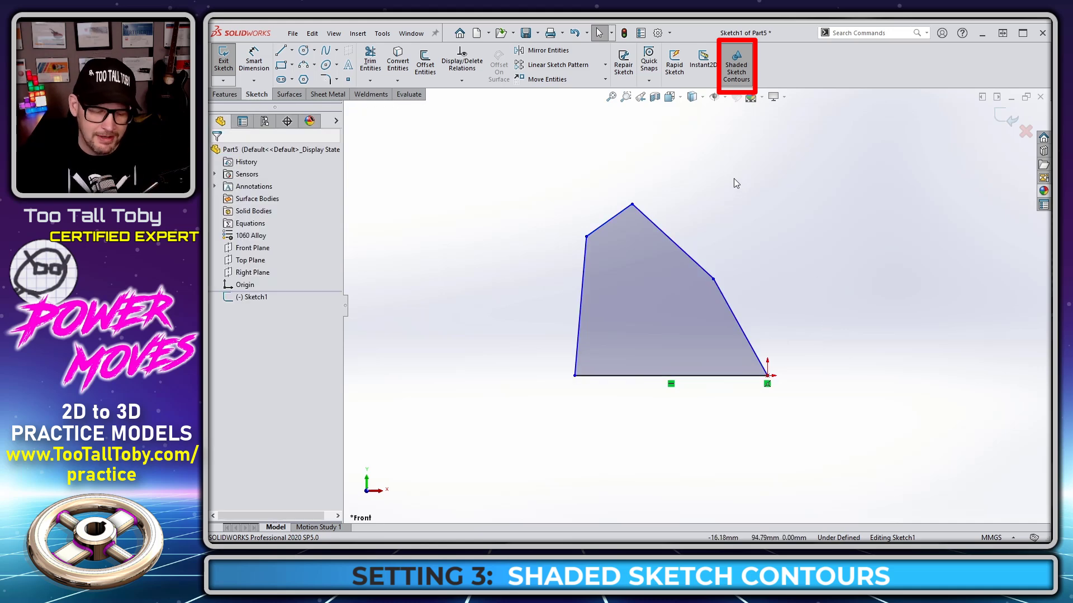
# In the SHADED CONTOUR part, drag the V vertex up and make both V-notch lines perpendicular
pyautogui.hotkey('ctrl', 'Tab')
pyautogui.hotkey('ctrl', 'Tab')
pyautogui.hotkey('ctrl', 'Tab')
pyautogui.hotkey('ctrl', 'Tab')
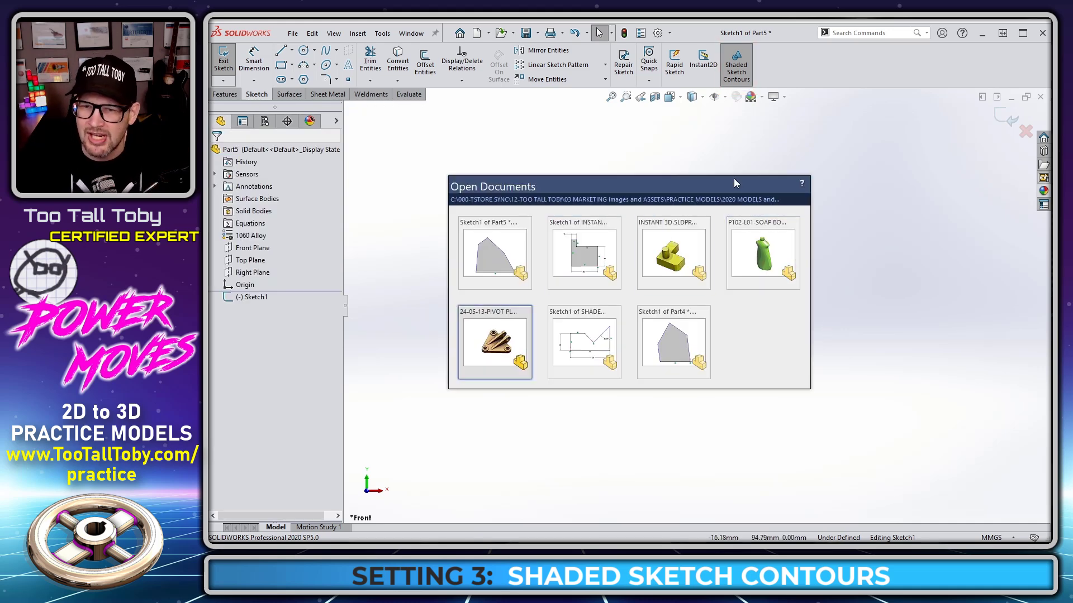
pyautogui.hotkey('ctrl', 'Tab')
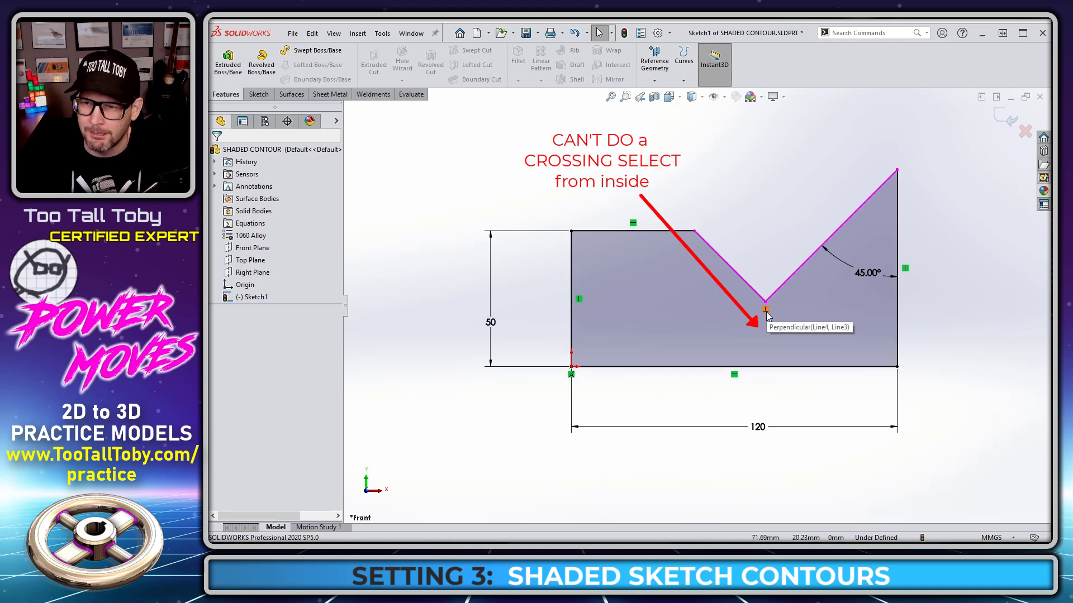
pyautogui.click(257, 93)
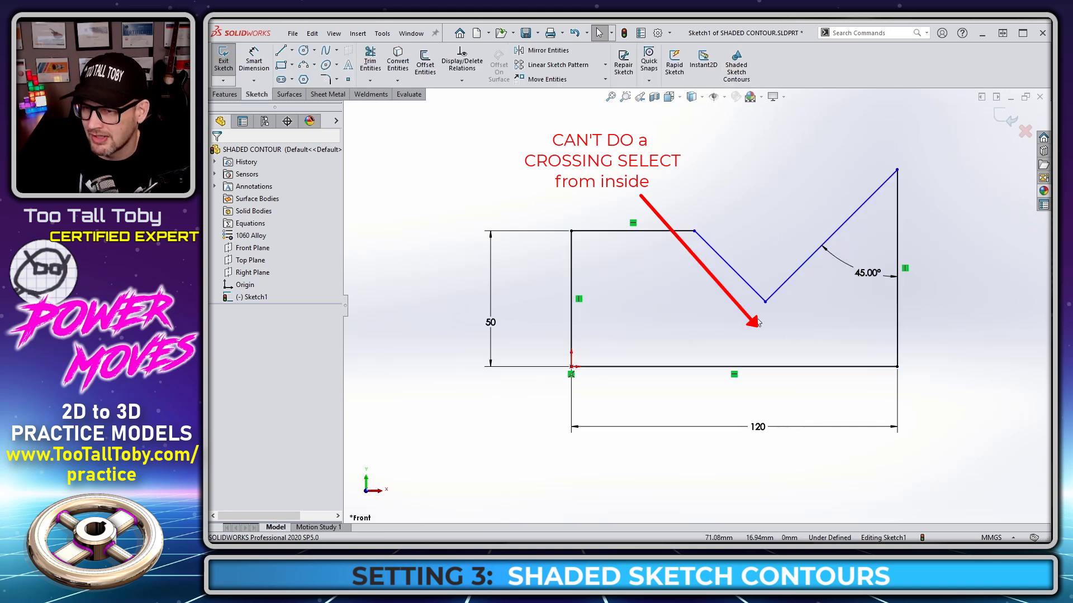
pyautogui.moveTo(764, 302); pyautogui.dragTo(789, 255)
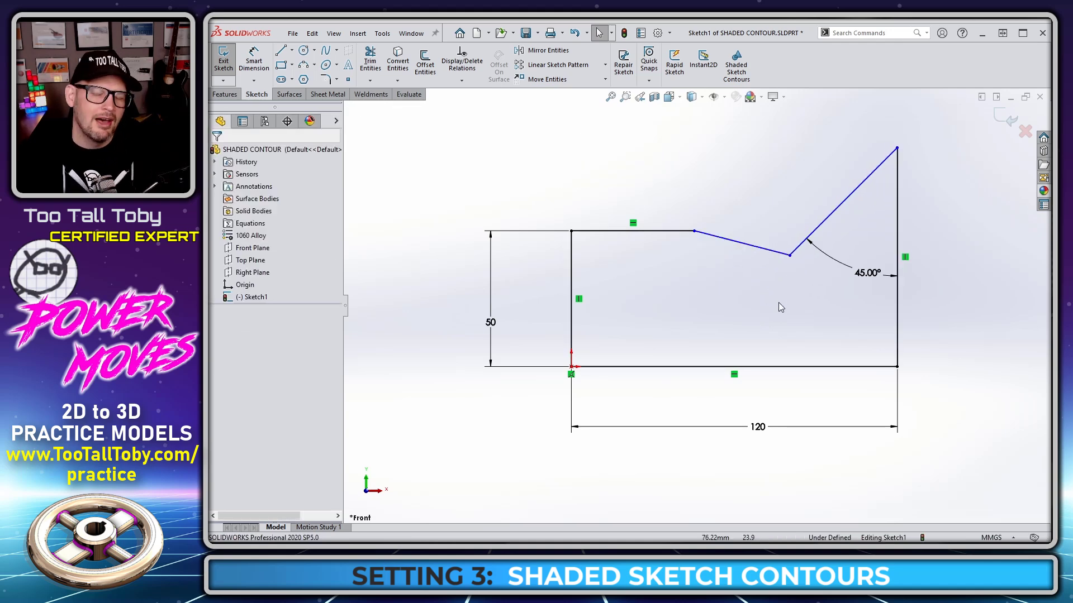
pyautogui.click(771, 251)
pyautogui.keyDown('ctrl'); pyautogui.click(804, 240); pyautogui.keyUp('ctrl')
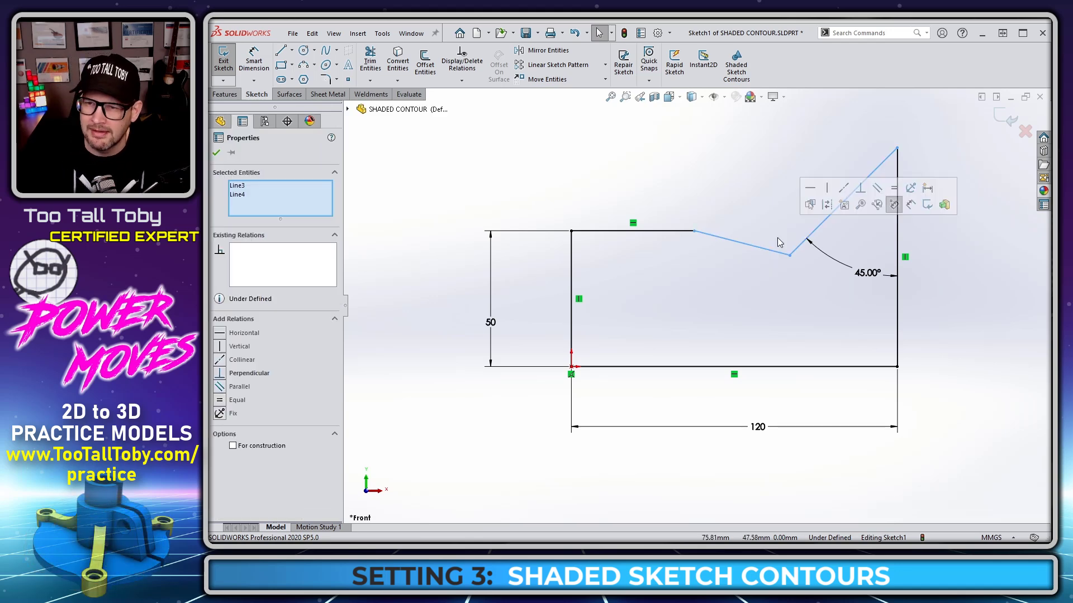
pyautogui.click(862, 193)
# Undo the perpendicular relation and turn on Shaded Sketch Contours
pyautogui.click(728, 194)
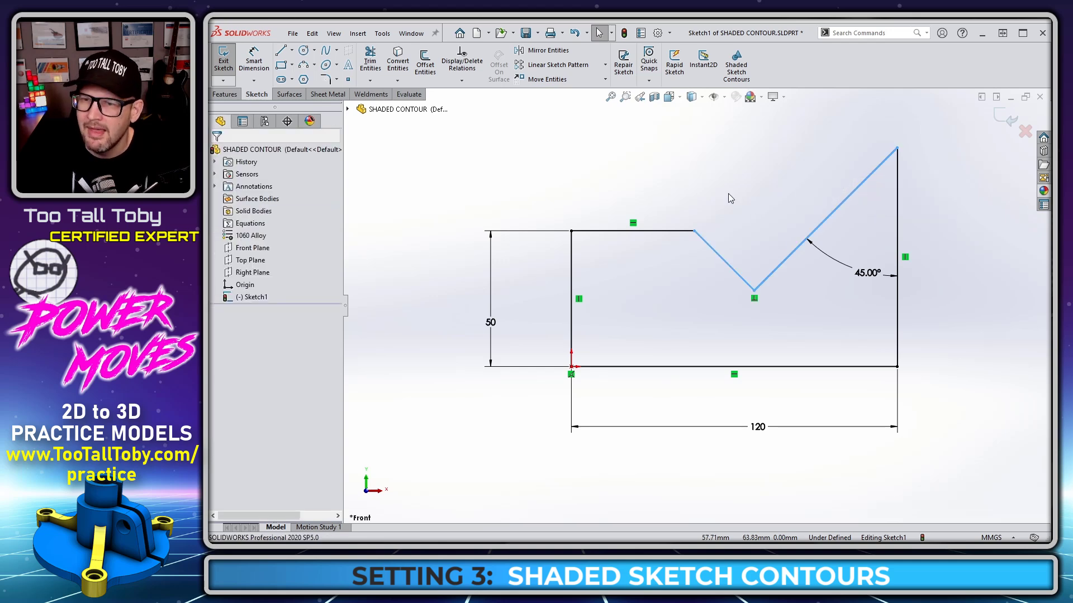
pyautogui.hotkey('ctrl', 'z')
pyautogui.click(712, 178)
pyautogui.click(744, 68)
# Drag the V vertex, re-add Perpendicular to the V lines, then turn contour shading off
pyautogui.moveTo(791, 256)
pyautogui.mouseDown()
pyautogui.moveTo(716, 201)
pyautogui.moveTo(850, 329)
pyautogui.moveTo(766, 250)
pyautogui.moveTo(702, 213)
pyautogui.moveTo(815, 315)
pyautogui.moveTo(738, 263)
pyautogui.moveTo(783, 286)
pyautogui.moveTo(774, 275)
pyautogui.mouseUp()
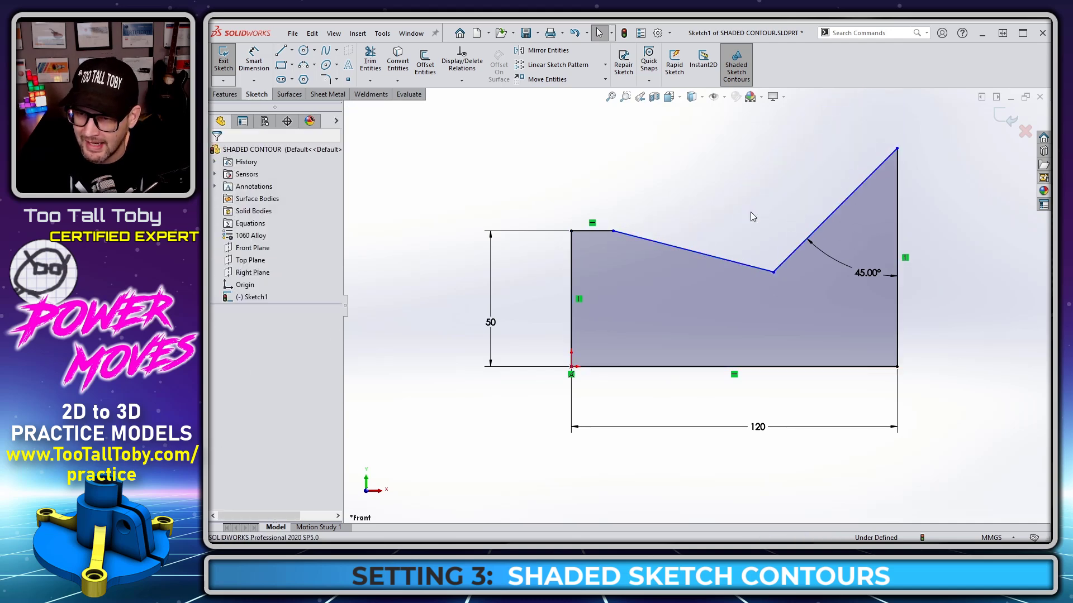
pyautogui.click(769, 285)
pyautogui.click(849, 246)
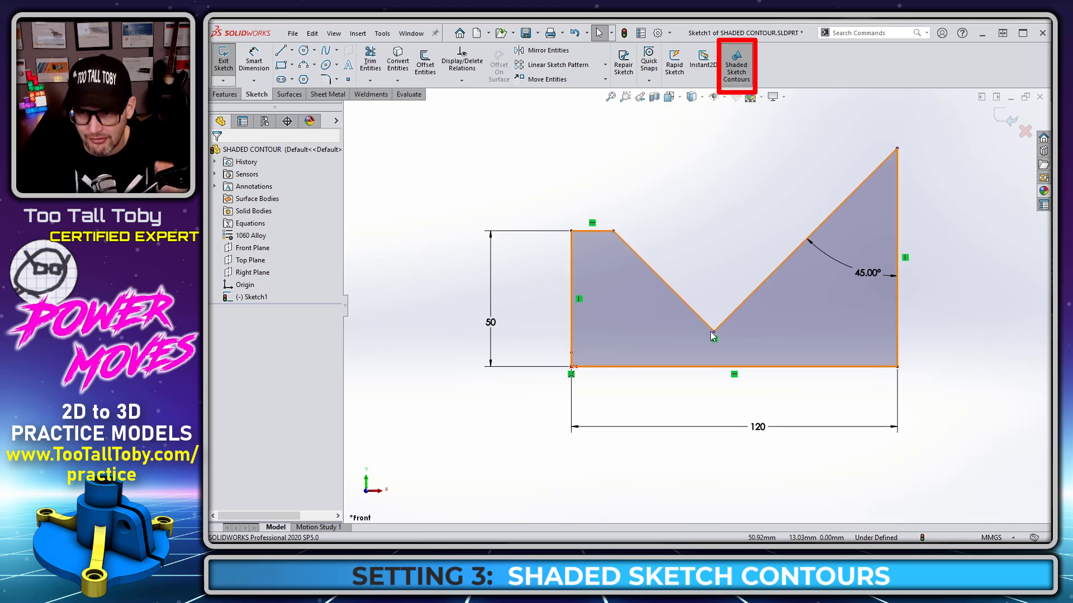
pyautogui.moveTo(714, 335); pyautogui.dragTo(760, 277)
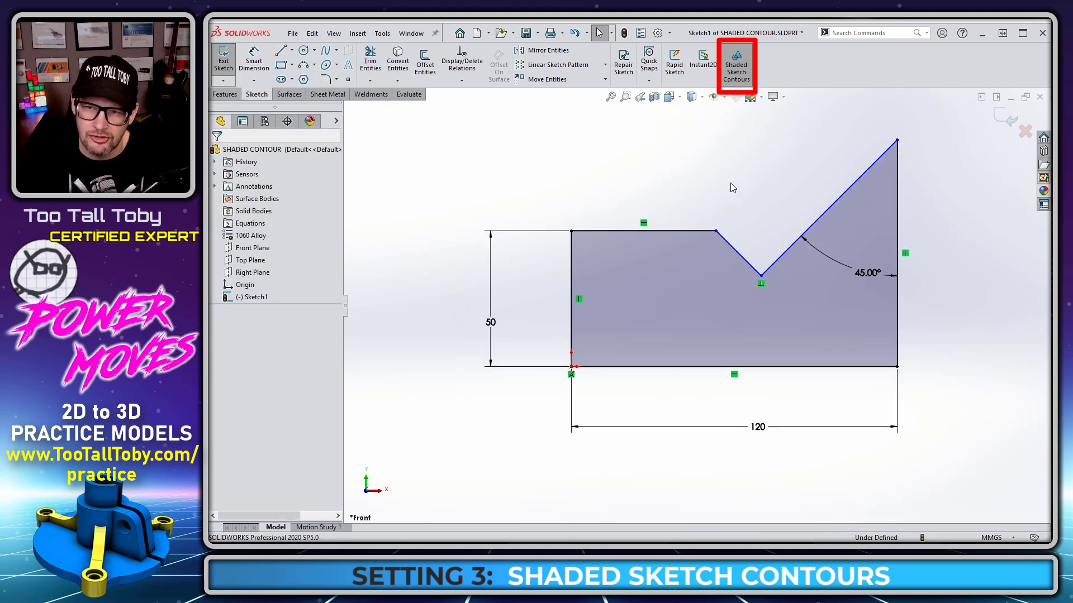
pyautogui.click(746, 78)
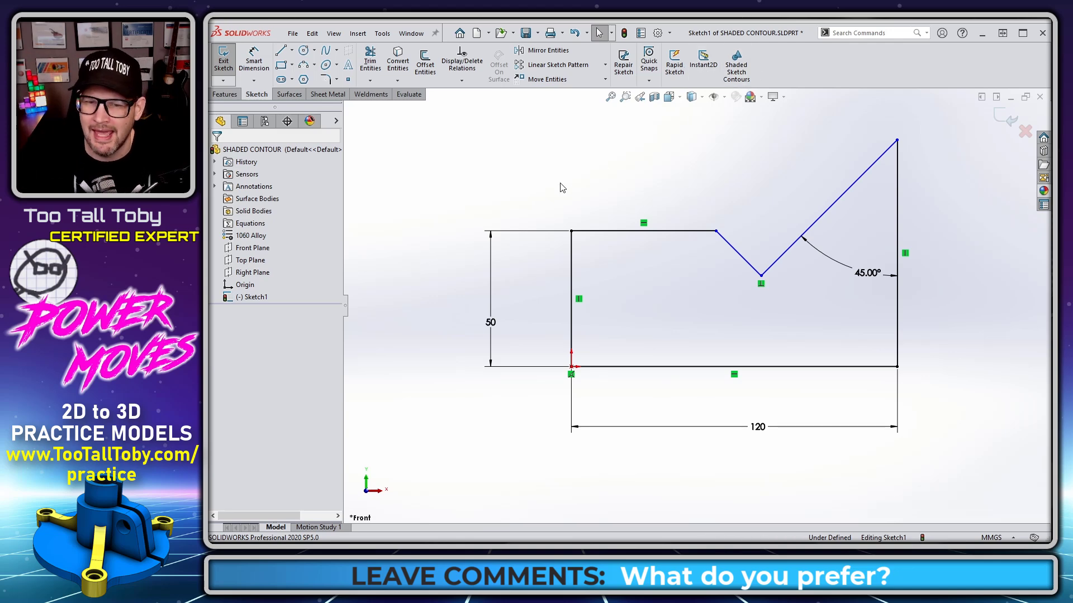
# Switch the CommandManager to the Features tab
pyautogui.click(232, 97)
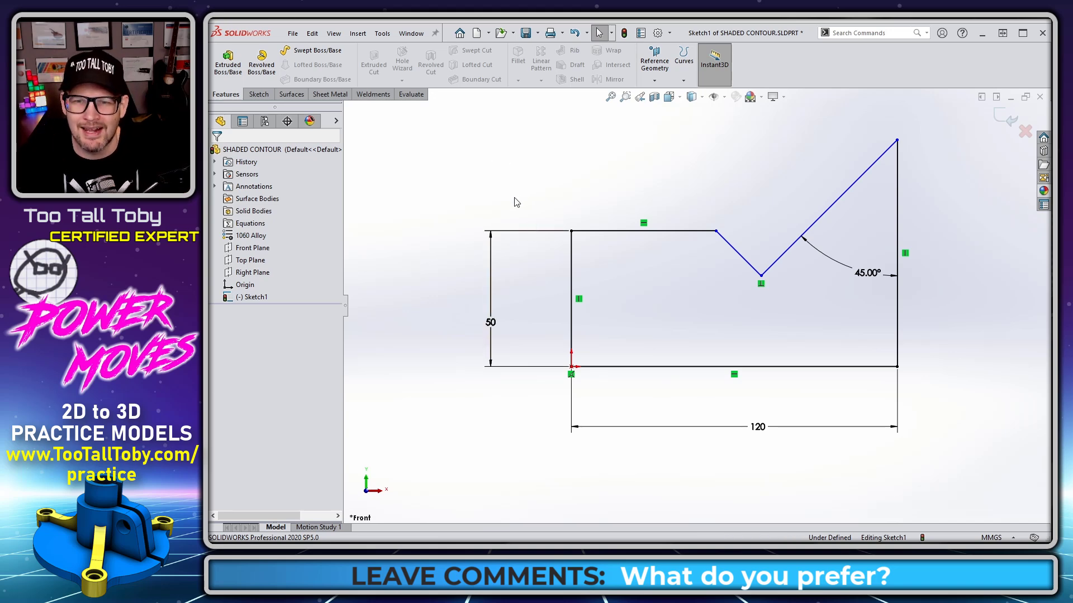
# In the INSTANT 3D part, enable Instant3D and drag the cylinder's top face down to cut a hole
pyautogui.hotkey('ctrl', 'Tab')
pyautogui.hotkey('ctrl', 'Tab')
pyautogui.hotkey('ctrl', 'Tab')
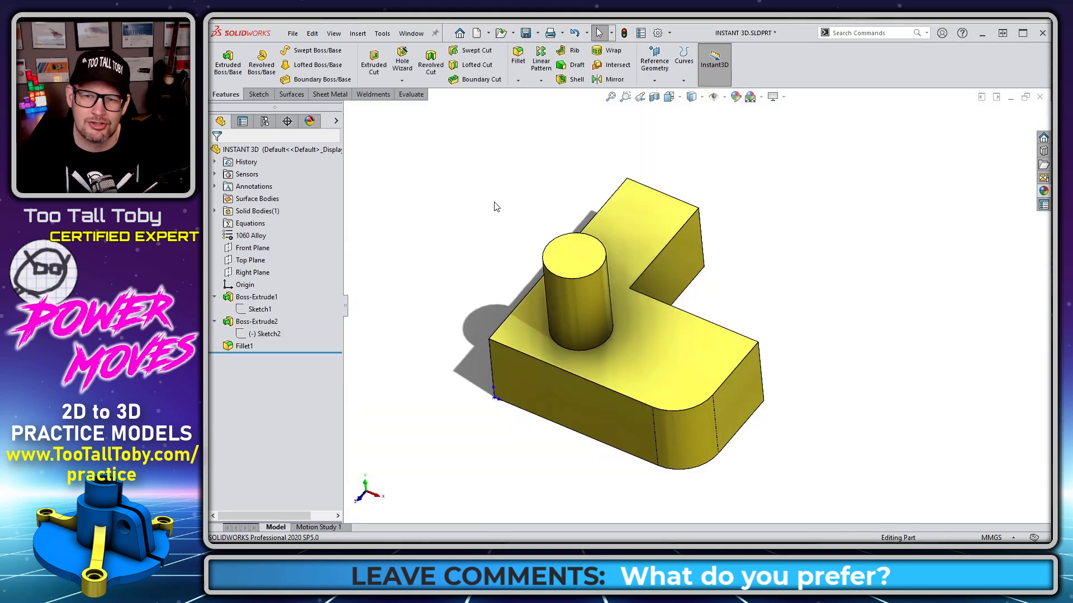
pyautogui.click(719, 83)
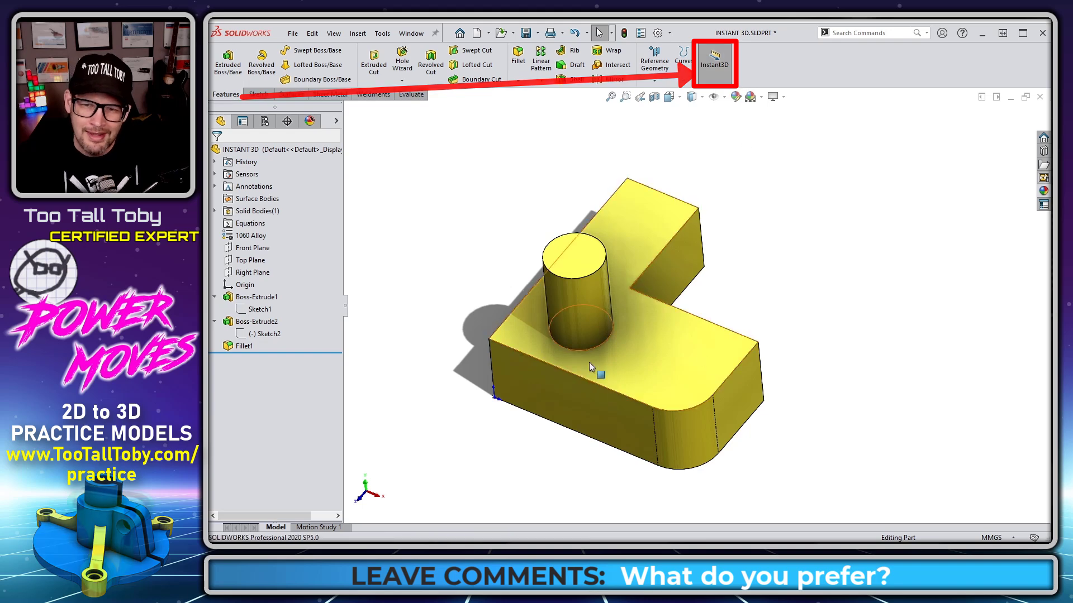
pyautogui.scroll(-3, 588, 362)
pyautogui.click(587, 205)
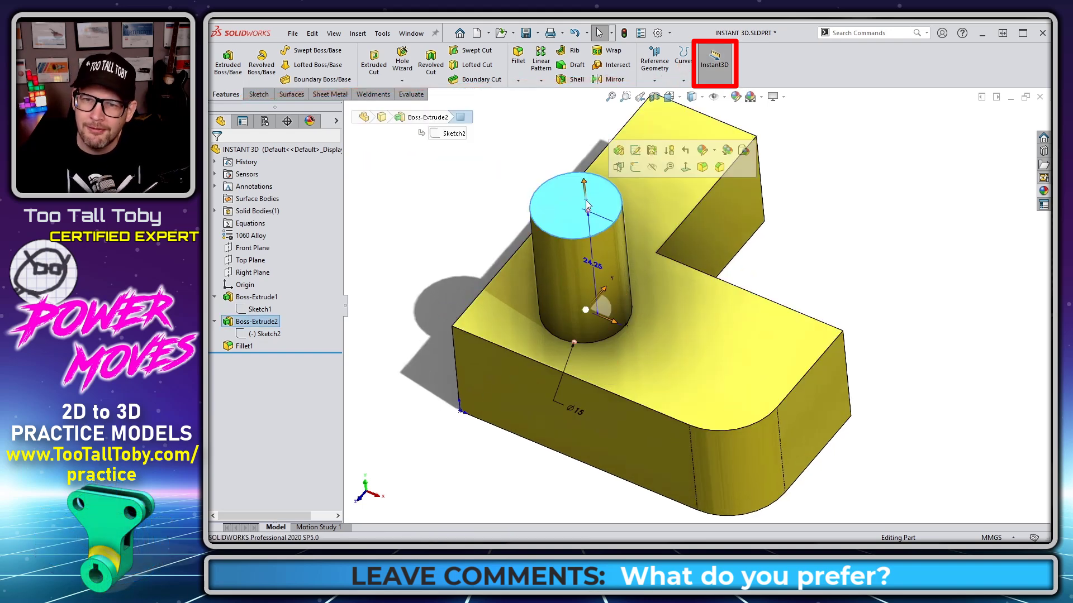
pyautogui.moveTo(584, 180); pyautogui.dragTo(593, 311)
pyautogui.click(463, 239)
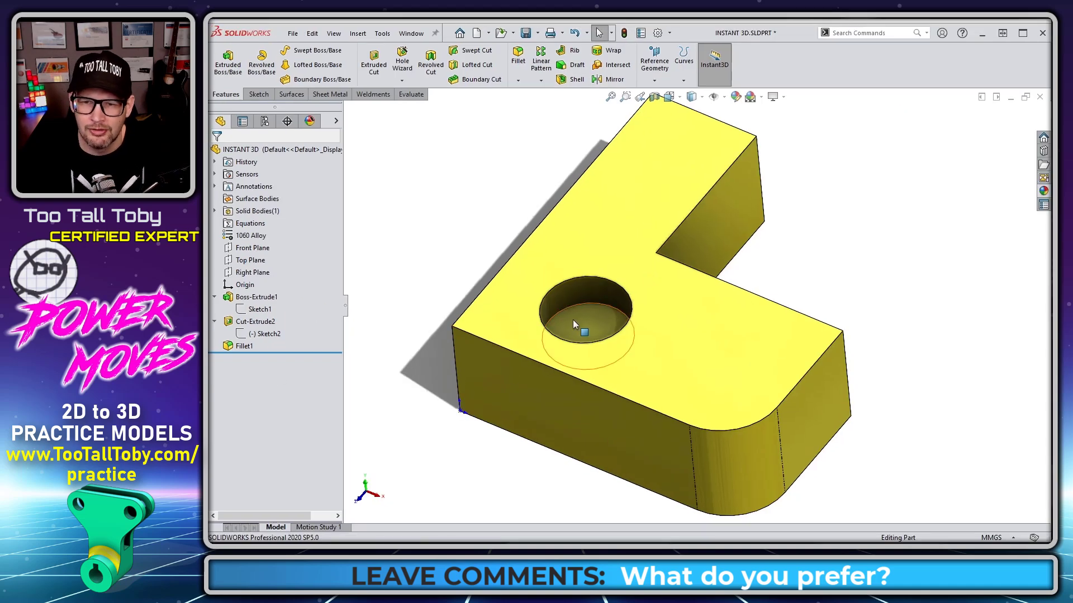
# Drag the hole's bottom face upward to restore the cylinder as Boss-Extrude2
pyautogui.click(573, 331)
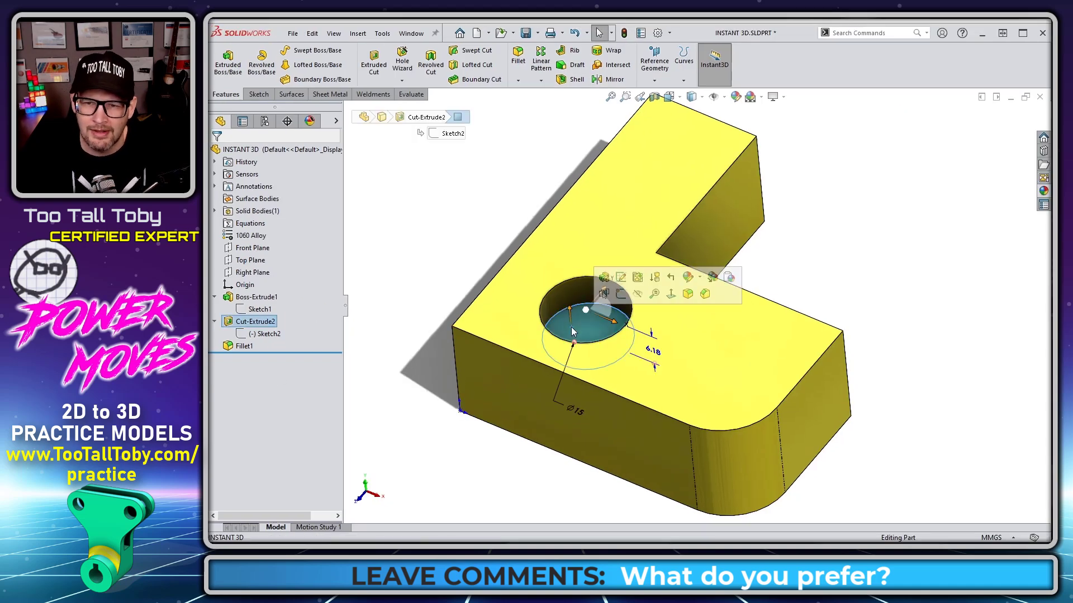
pyautogui.moveTo(568, 309); pyautogui.dragTo(568, 208)
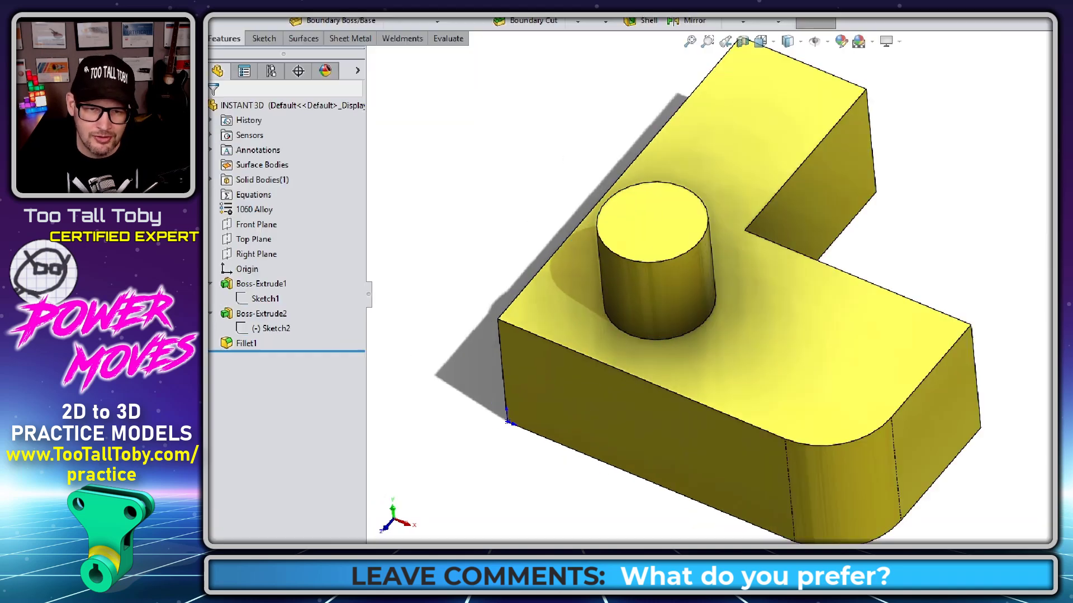